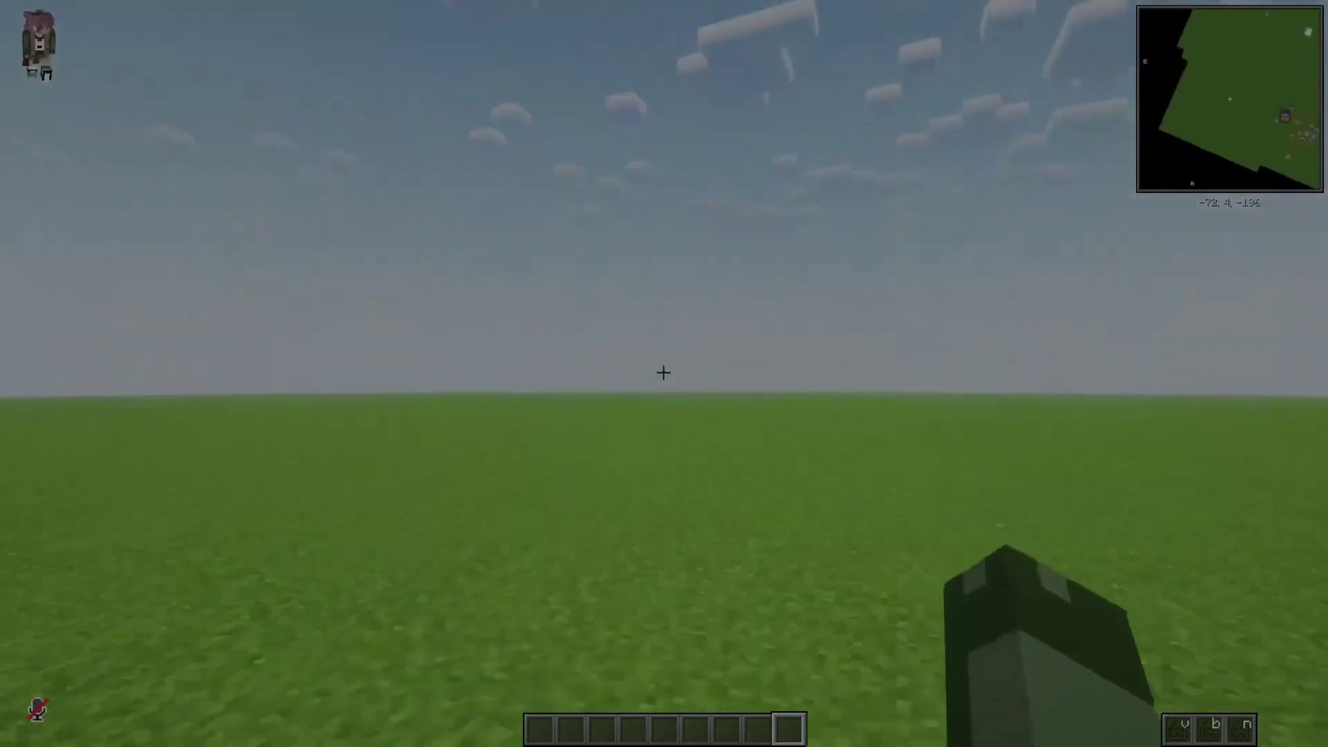
Step: Walk forward across the superflat grassland, then pause to the Game Menu
key(w)
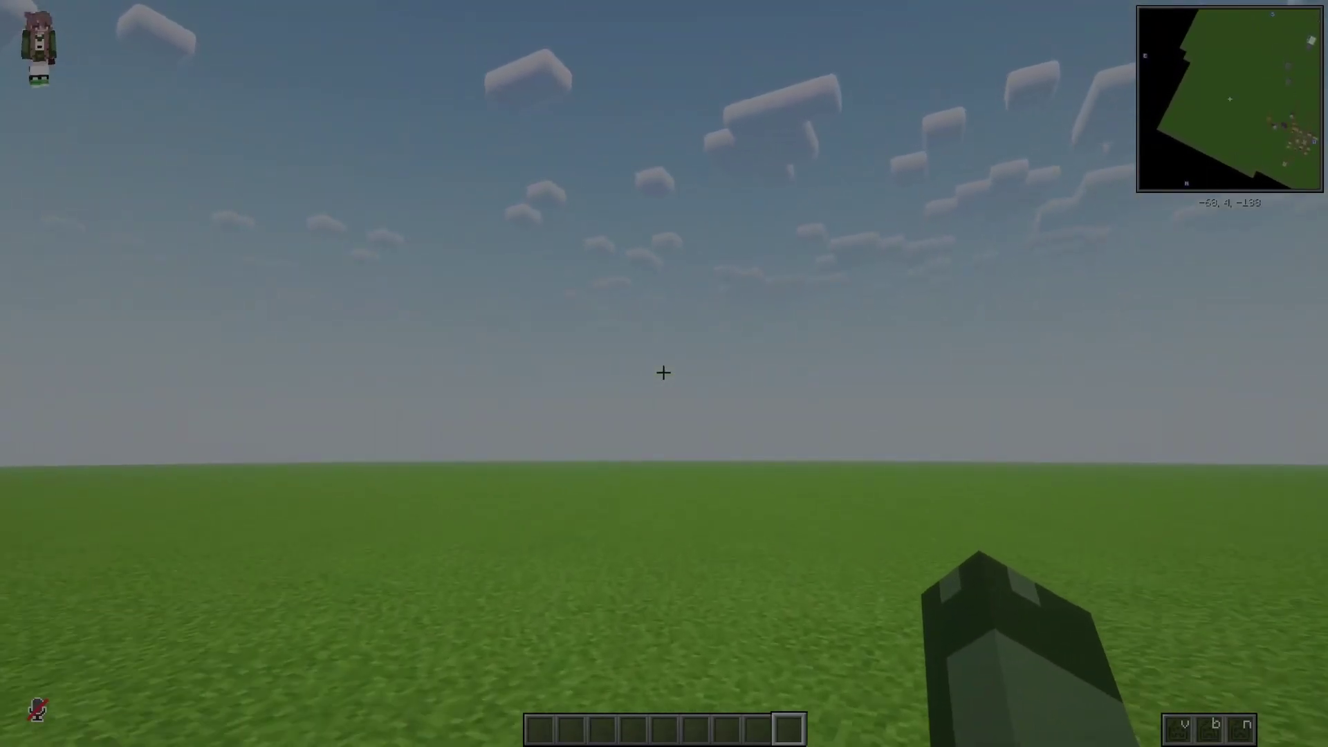
key(w)
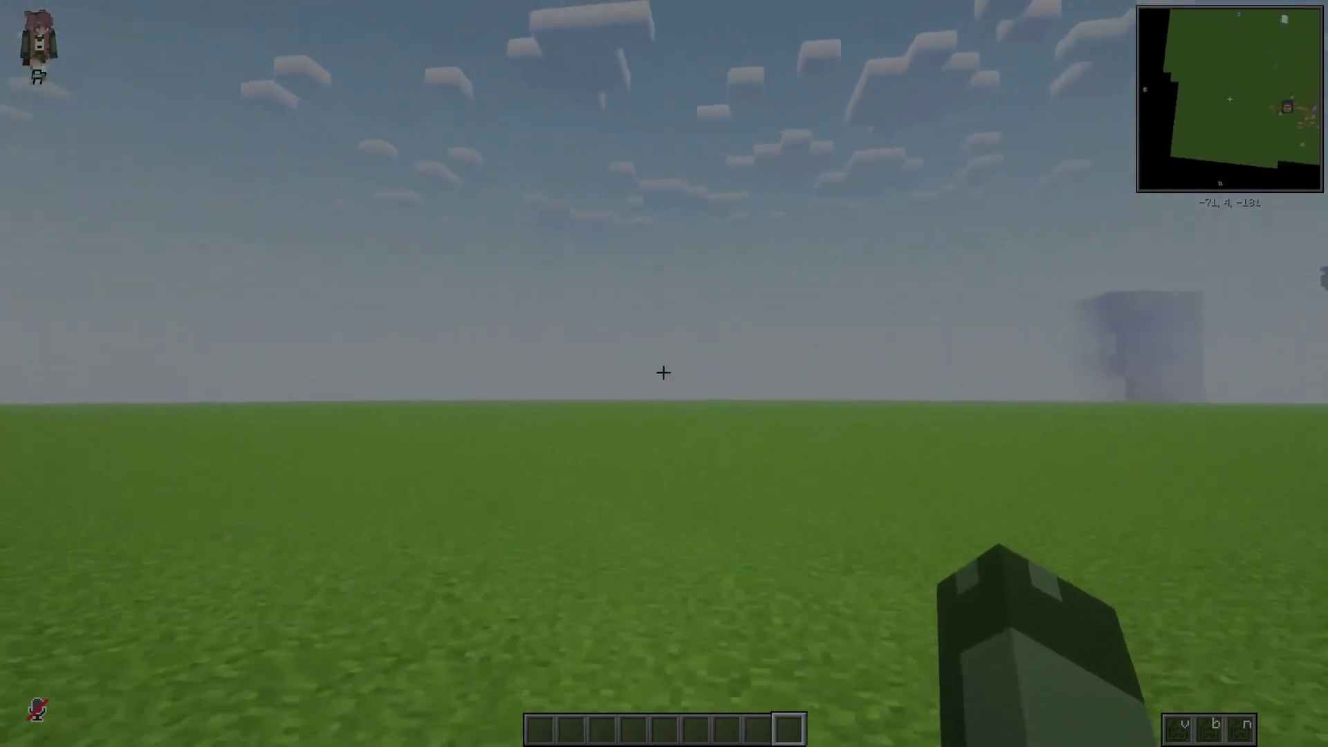
key(w)
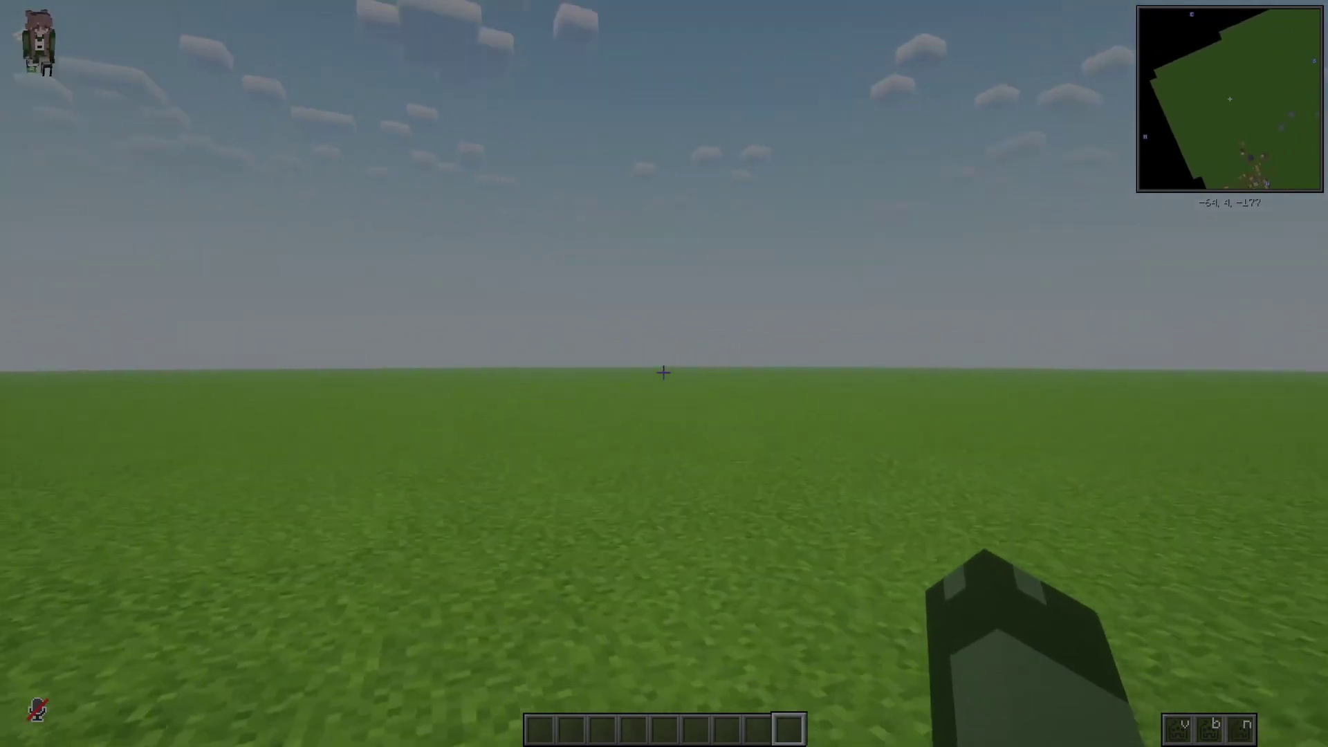
key(w)
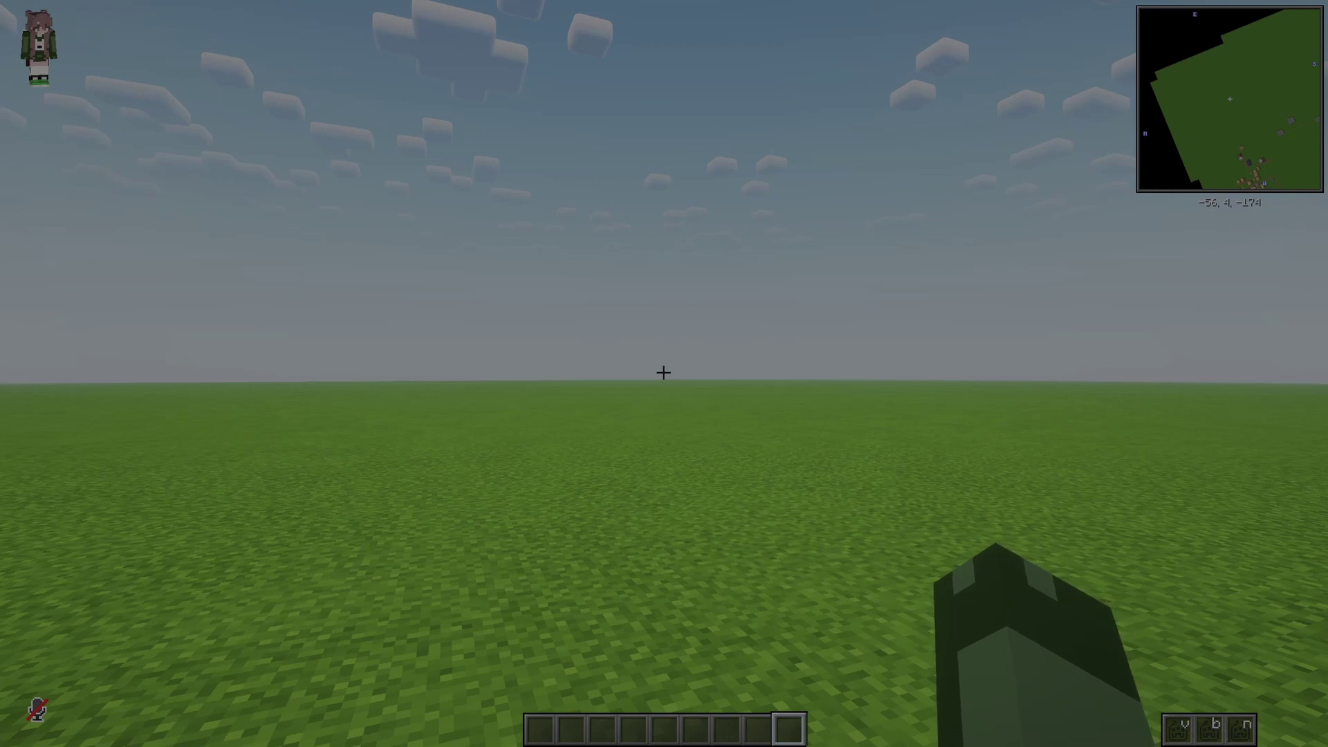
key(Escape)
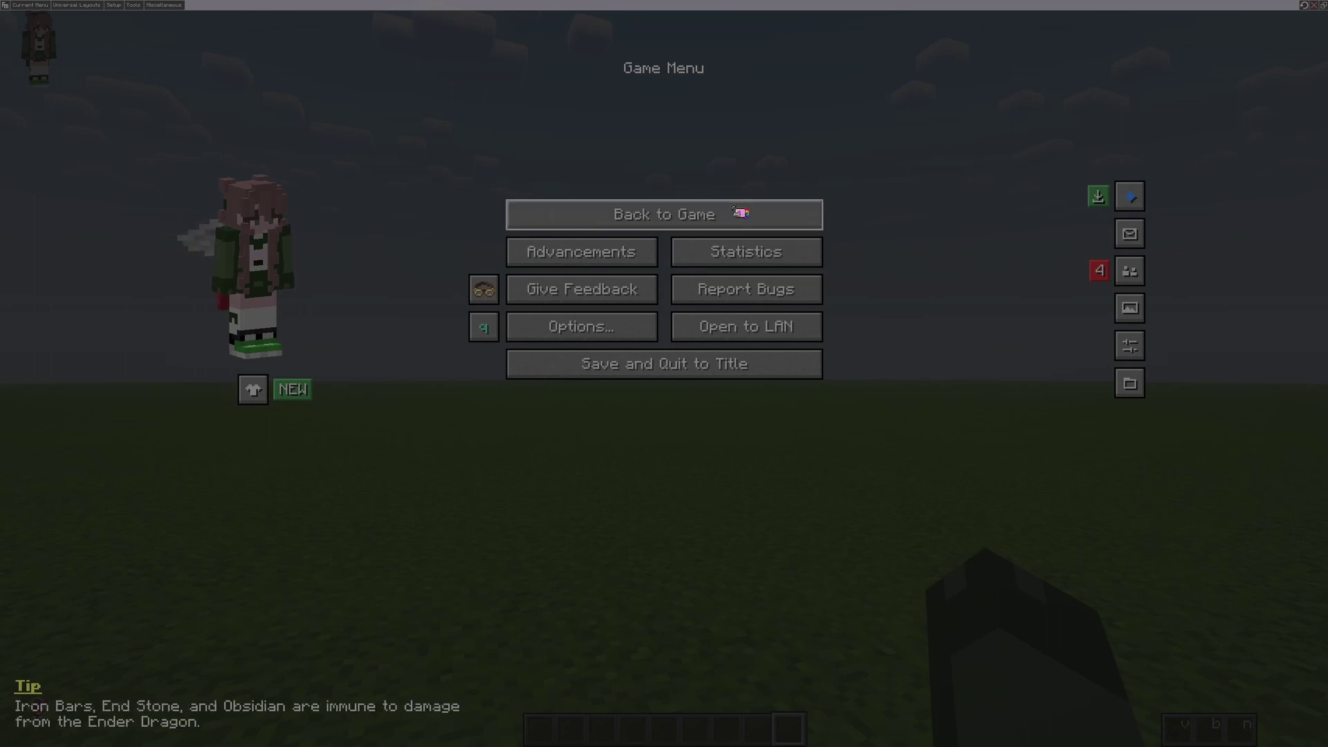
Step: Search the creative inventory for 'map' and place the Empty Map in hotbar slot 1
click(662, 211)
text(e)
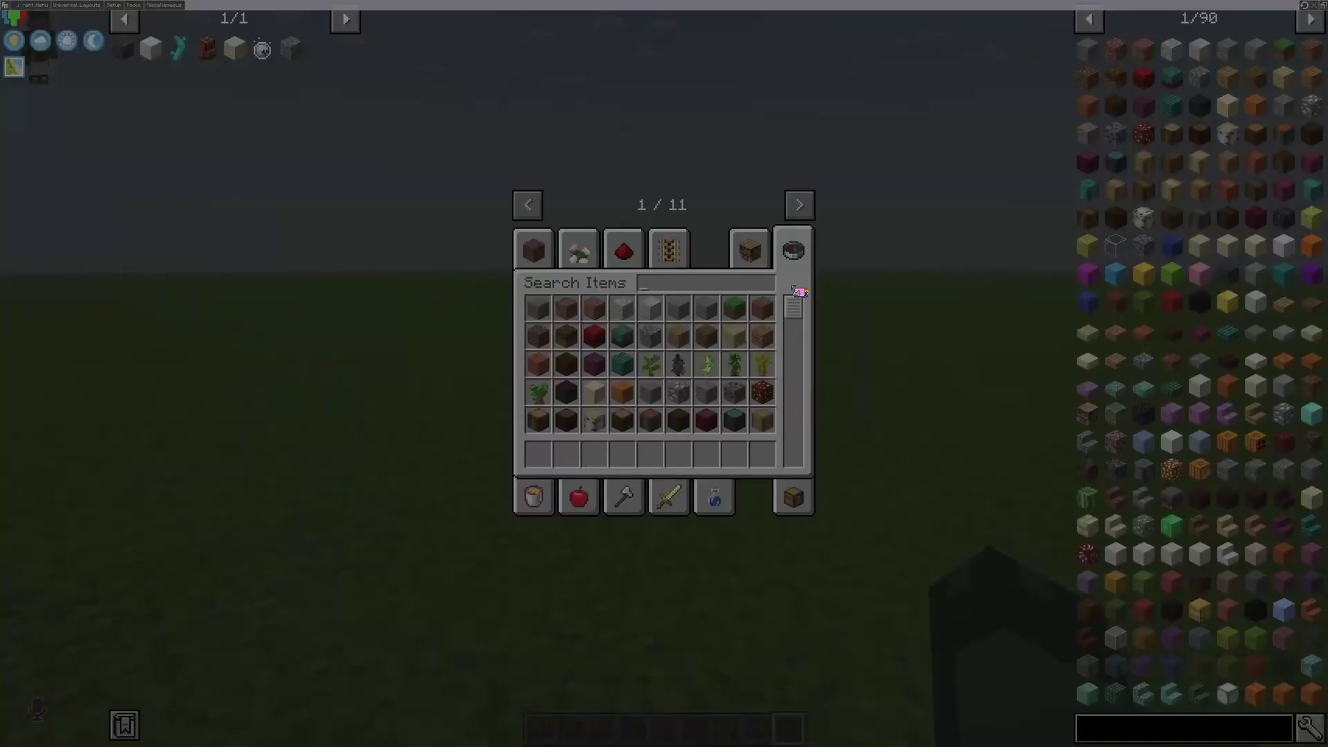
text(map)
click(539, 308)
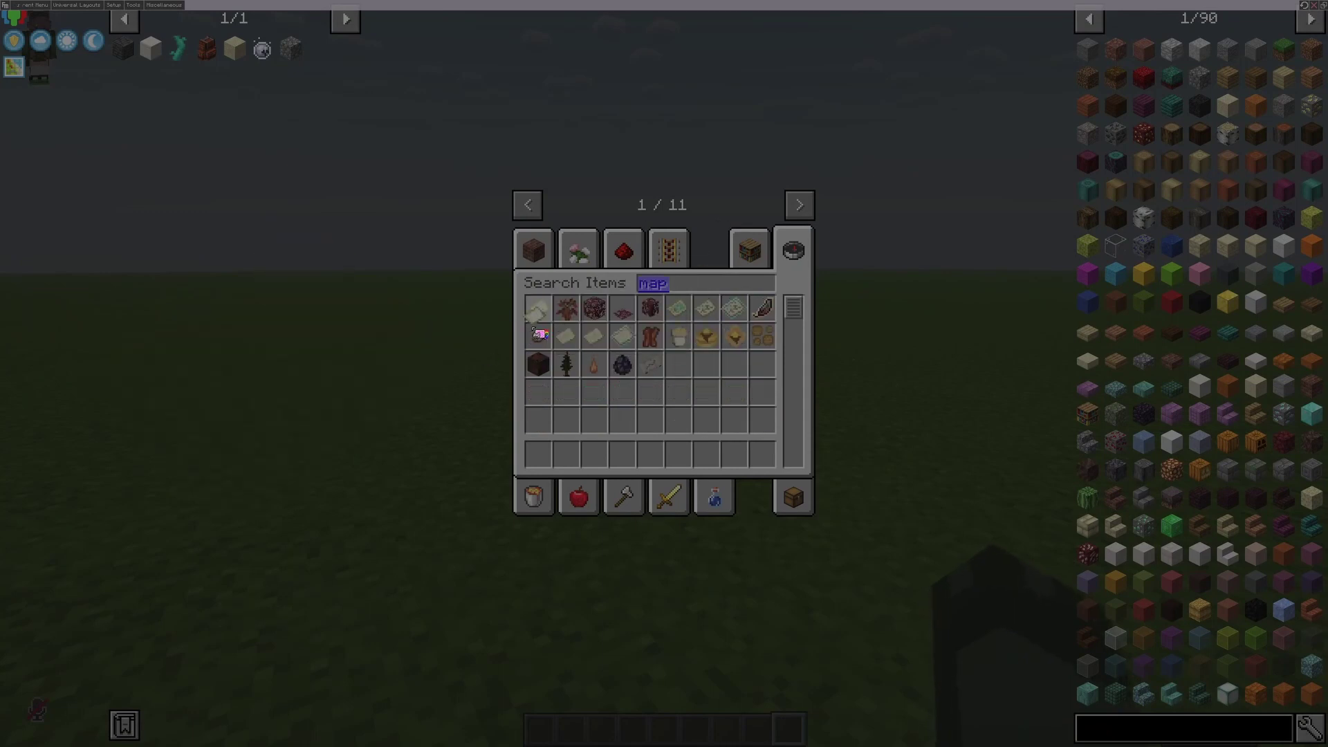
click(538, 454)
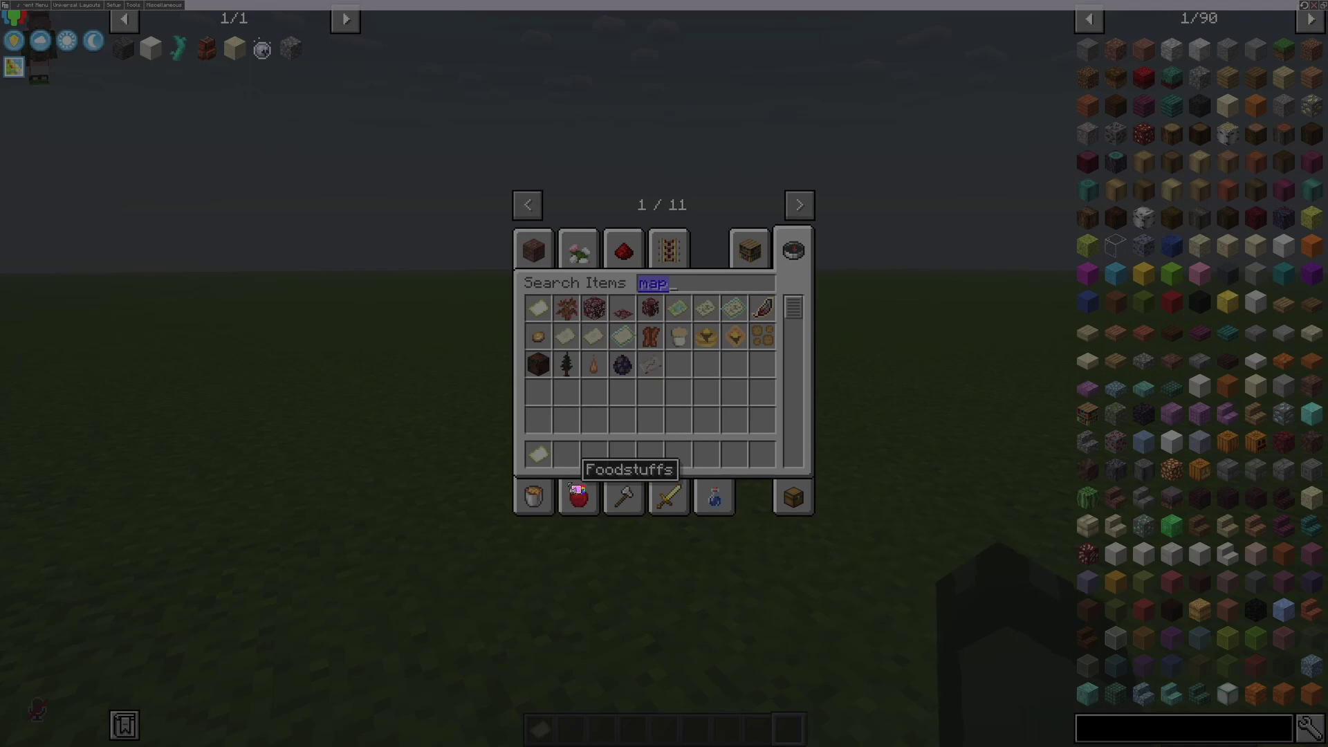
key(Escape)
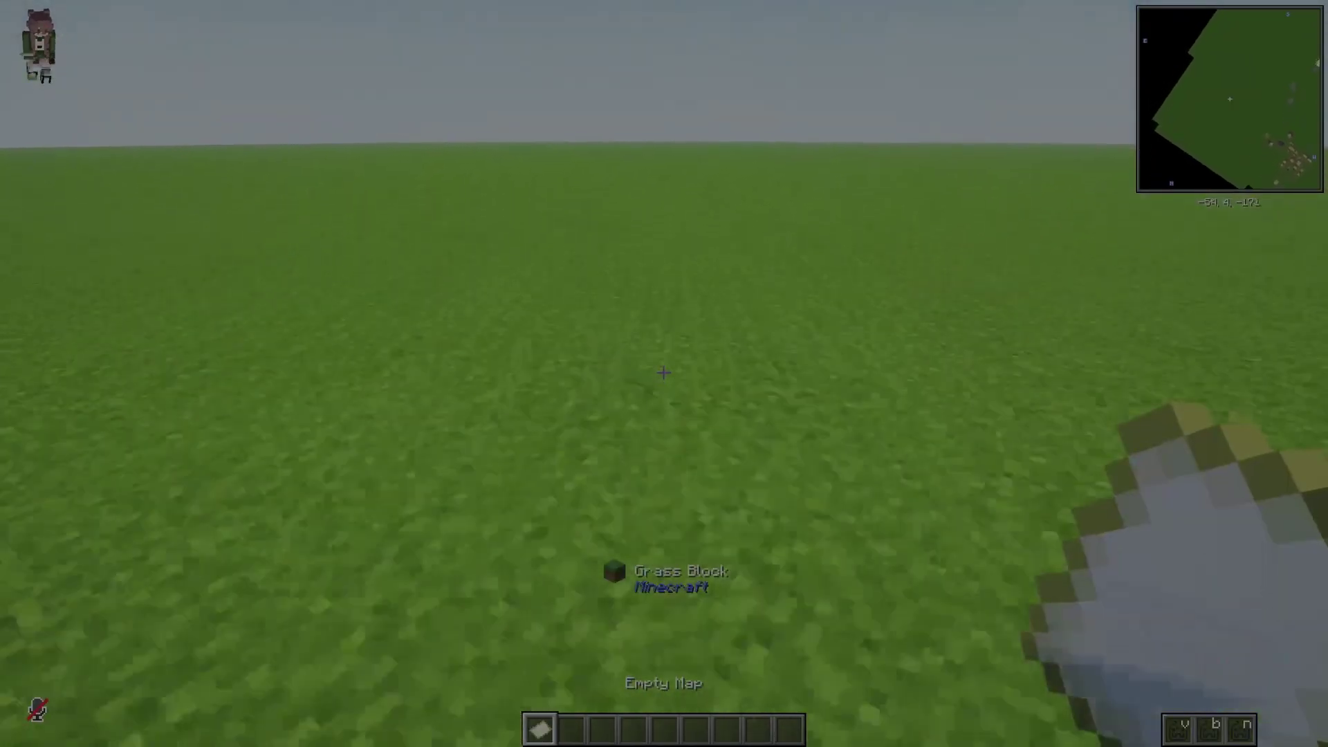
Step: Fly up and land, then use the Empty Map from slot 1 to chart the grassland and hold the result
key(2)
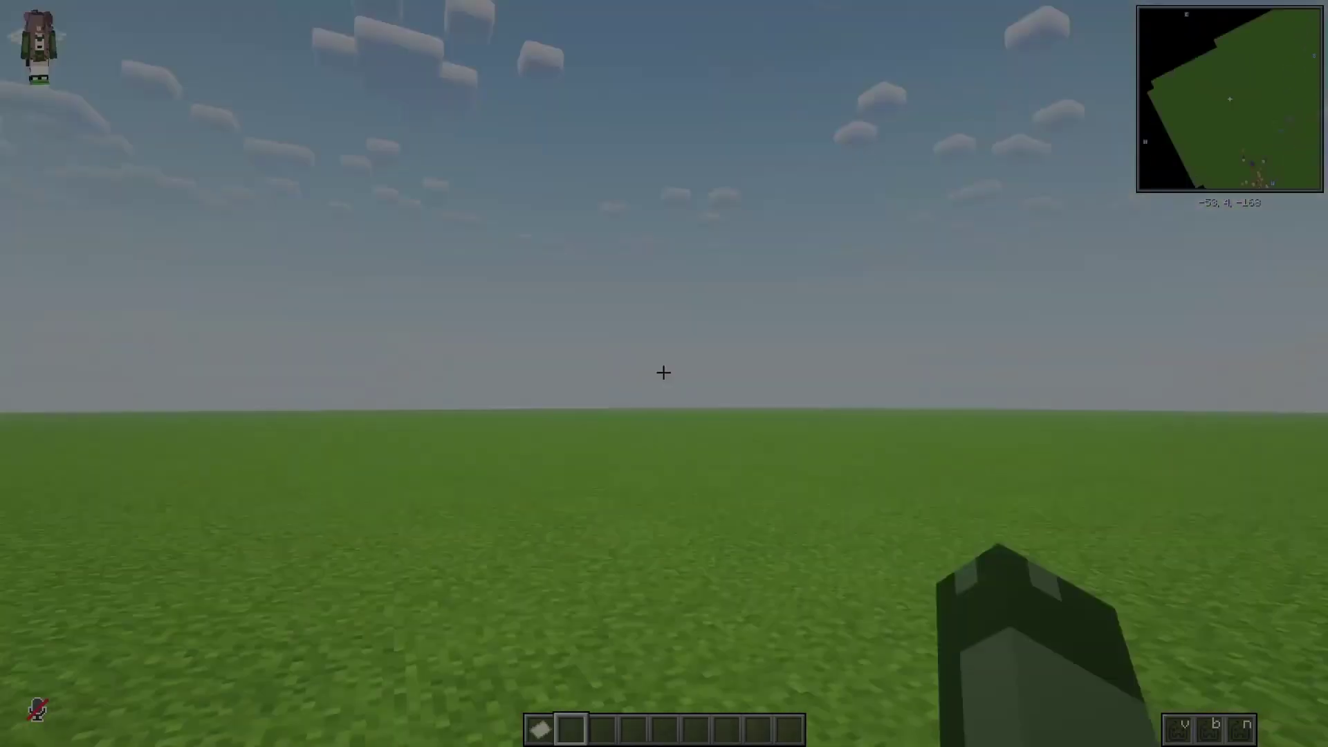
key(space)
key(space)
key(w)
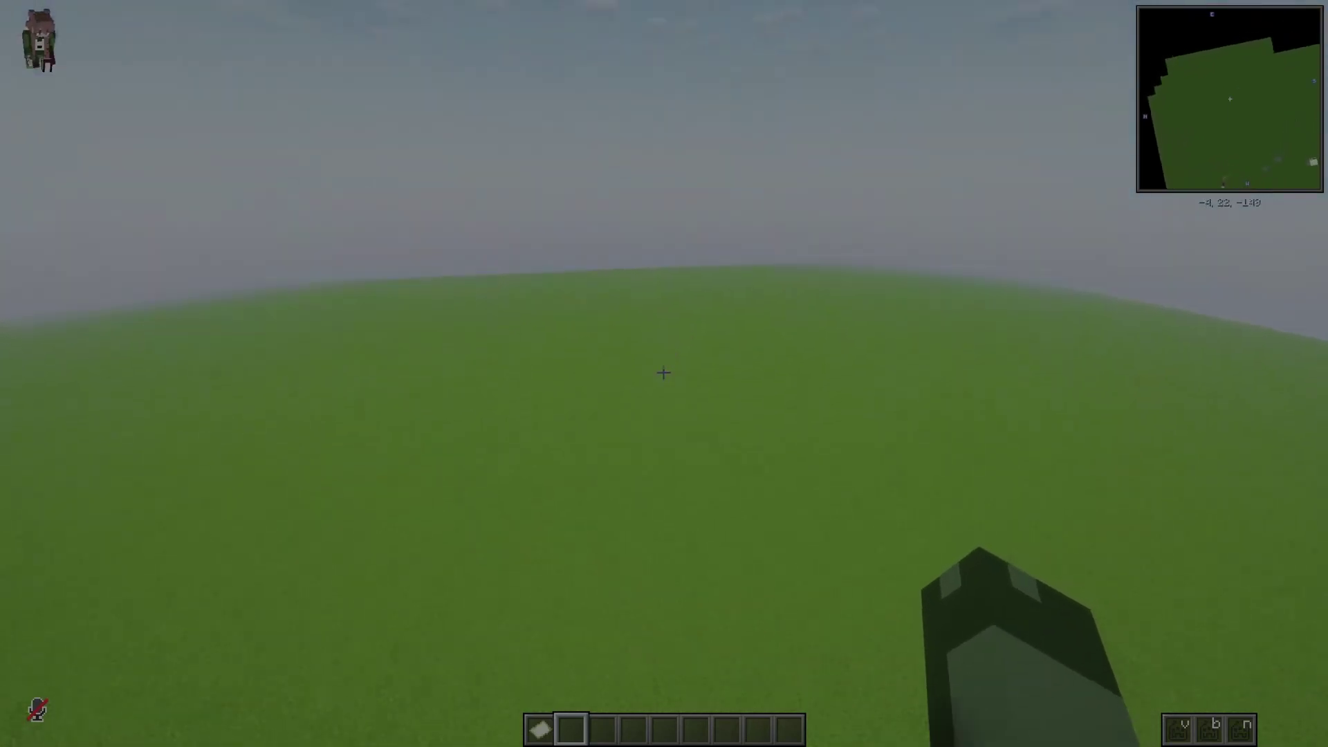
key(space)
key(space)
key(1)
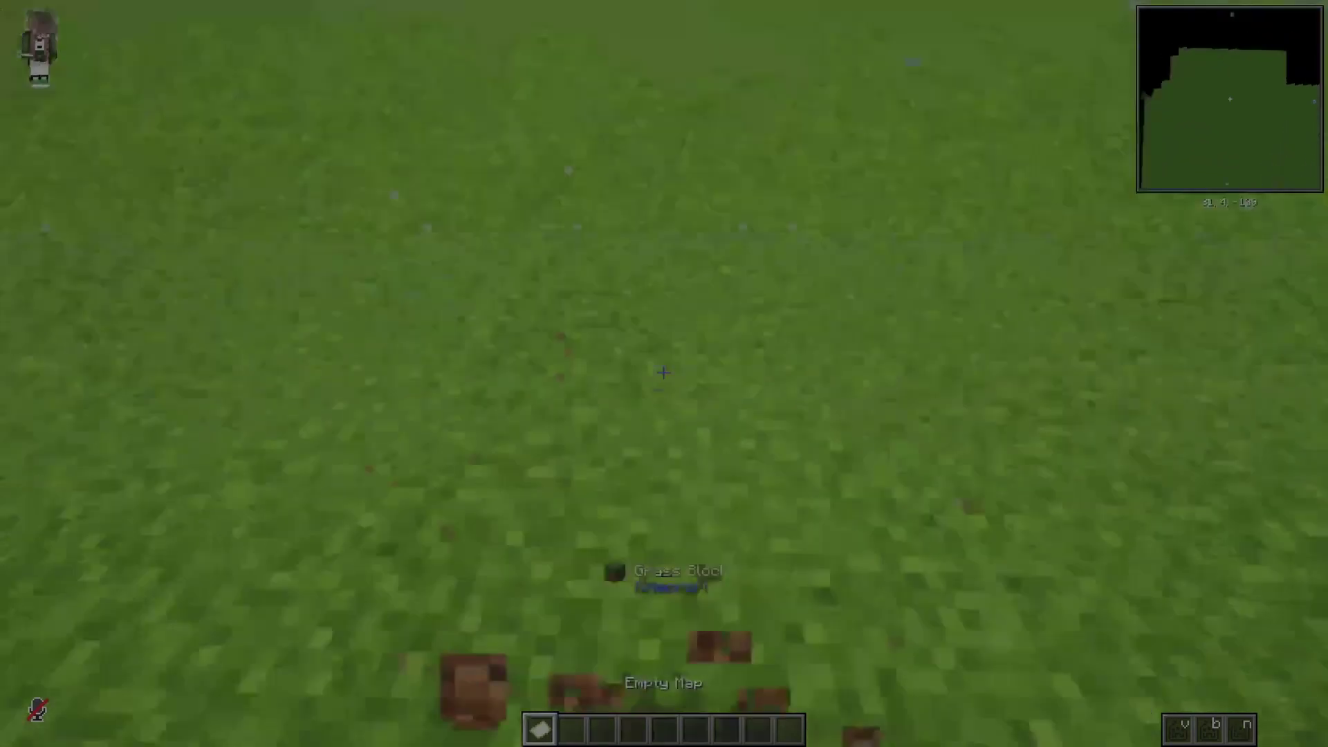
right_click(663, 373)
key(2)
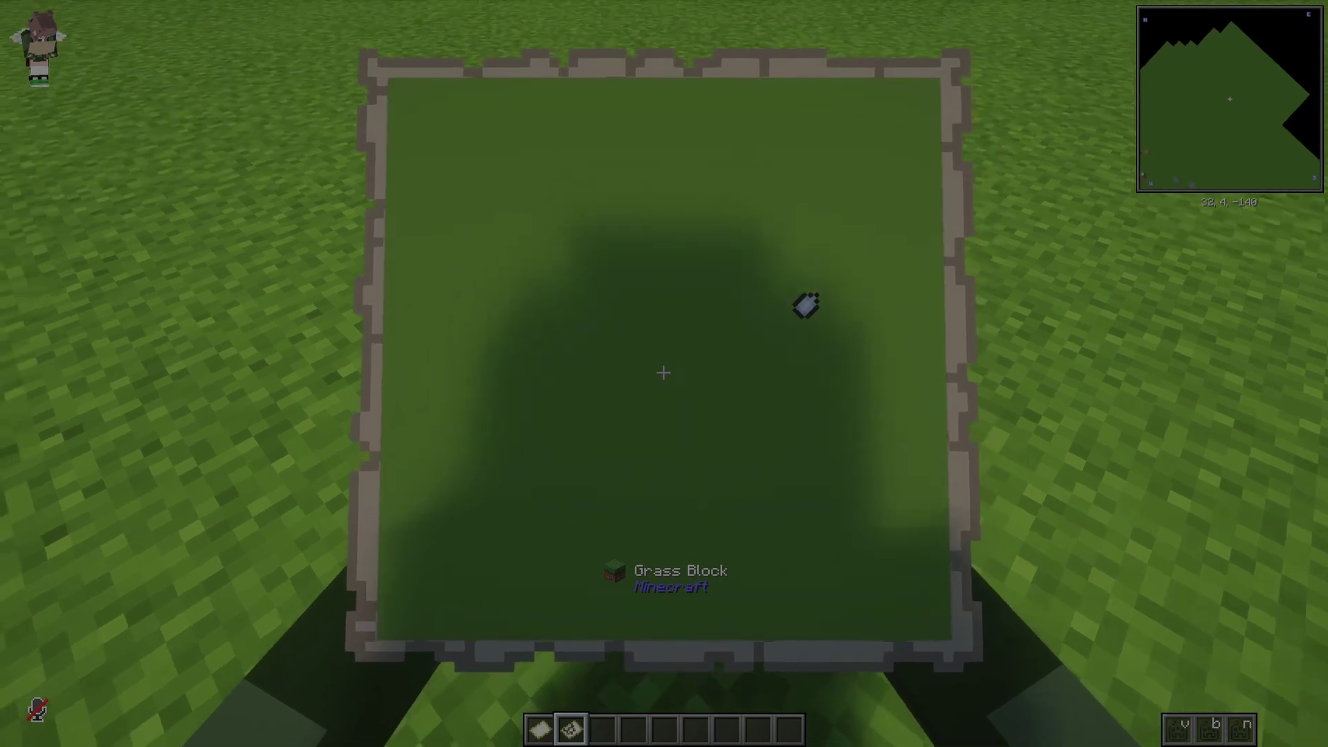
Step: Fly around and back over the grassland while holding the map to chart more area
key(space)
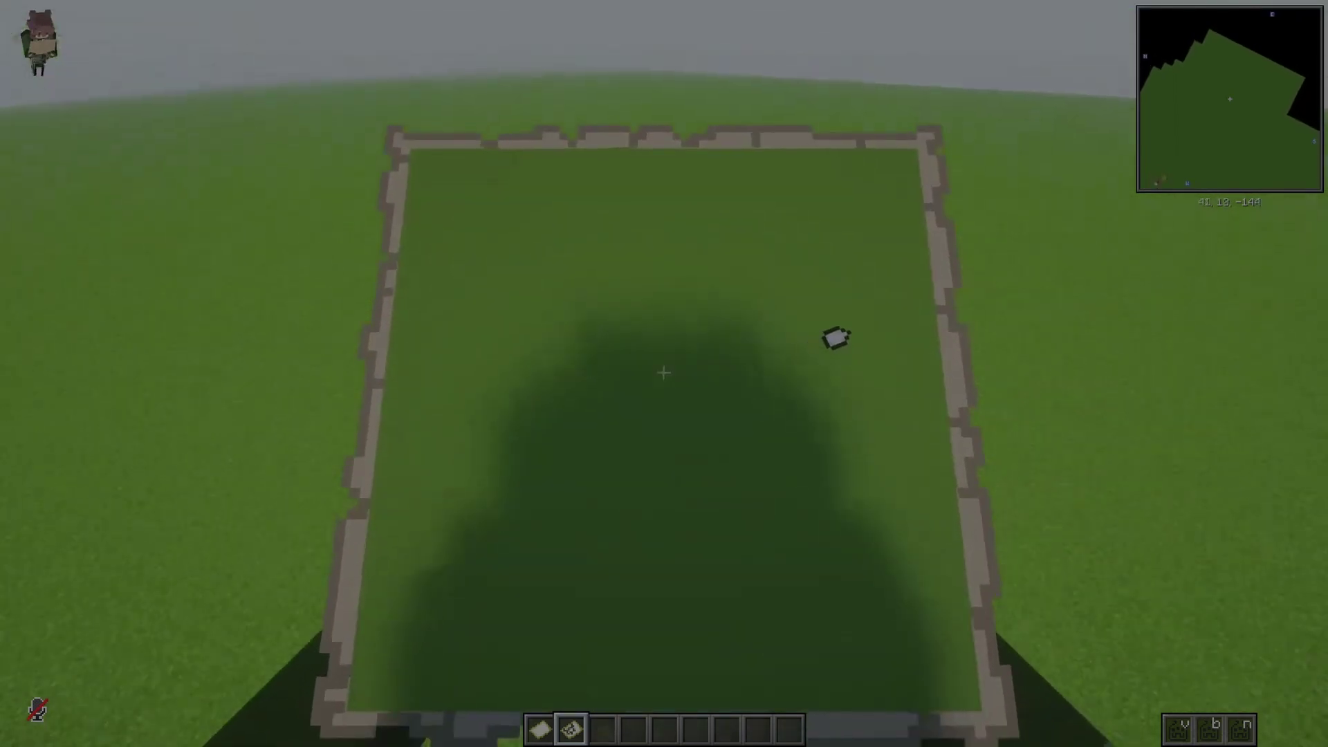
key(w)
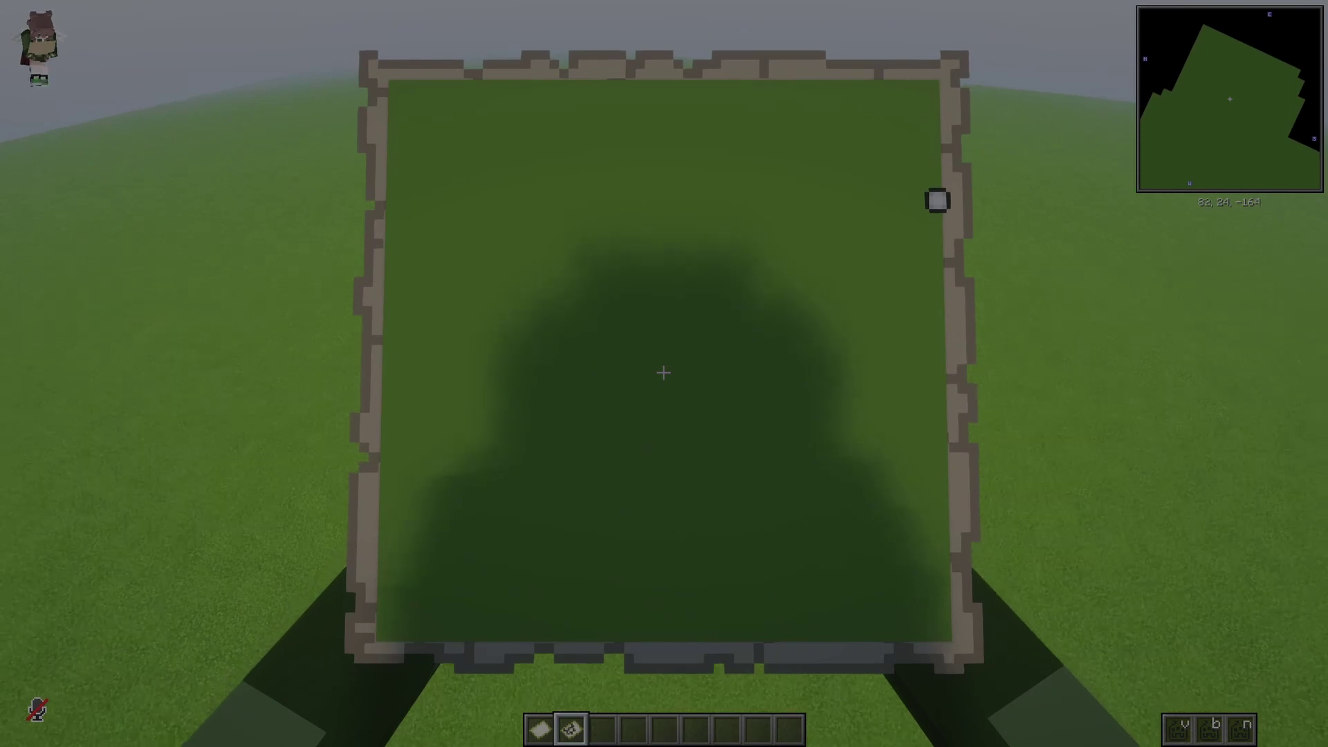
key(w)
key(w)
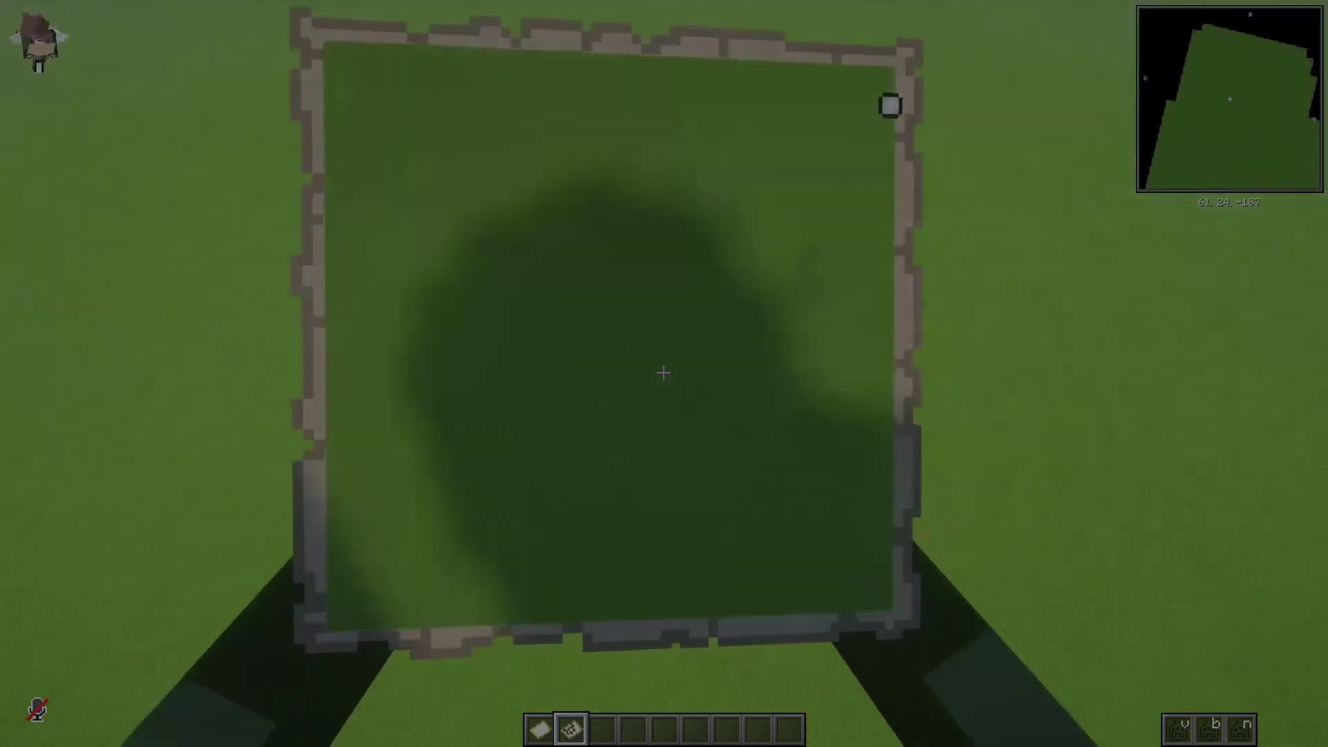
key(w)
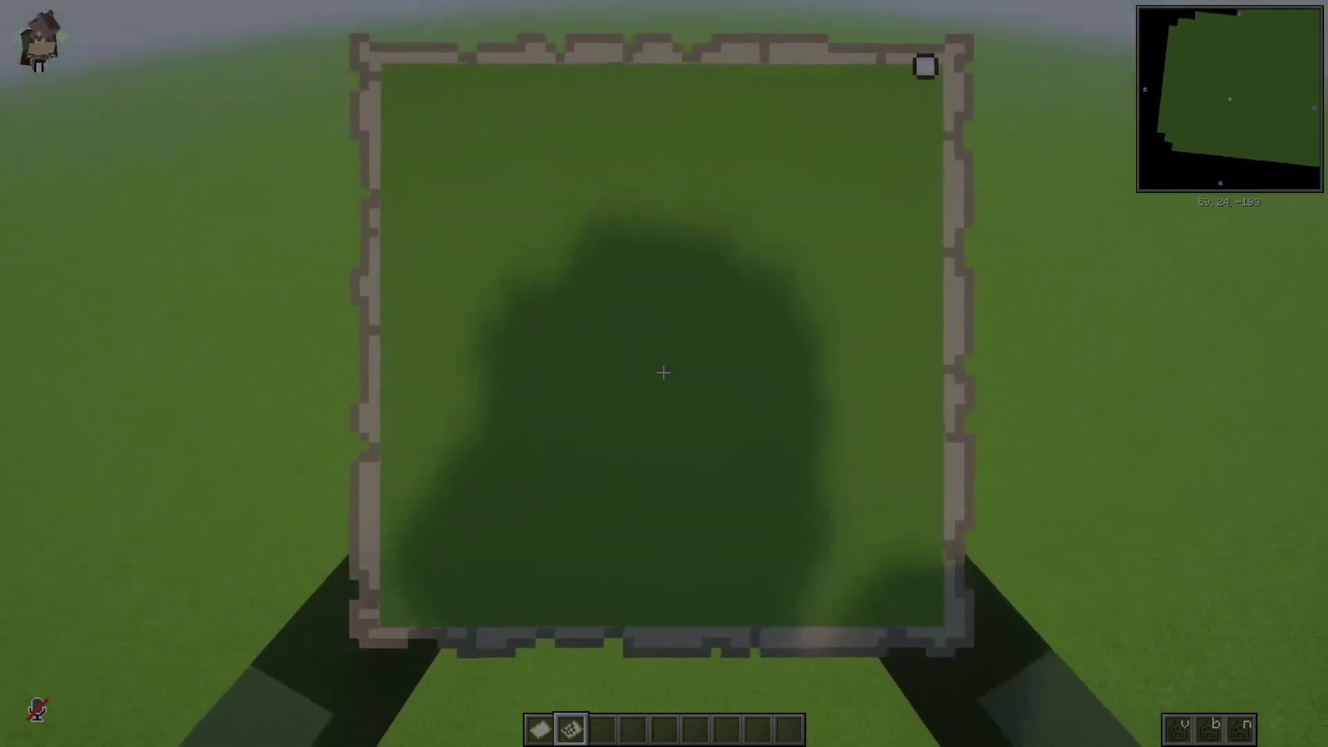
key(w)
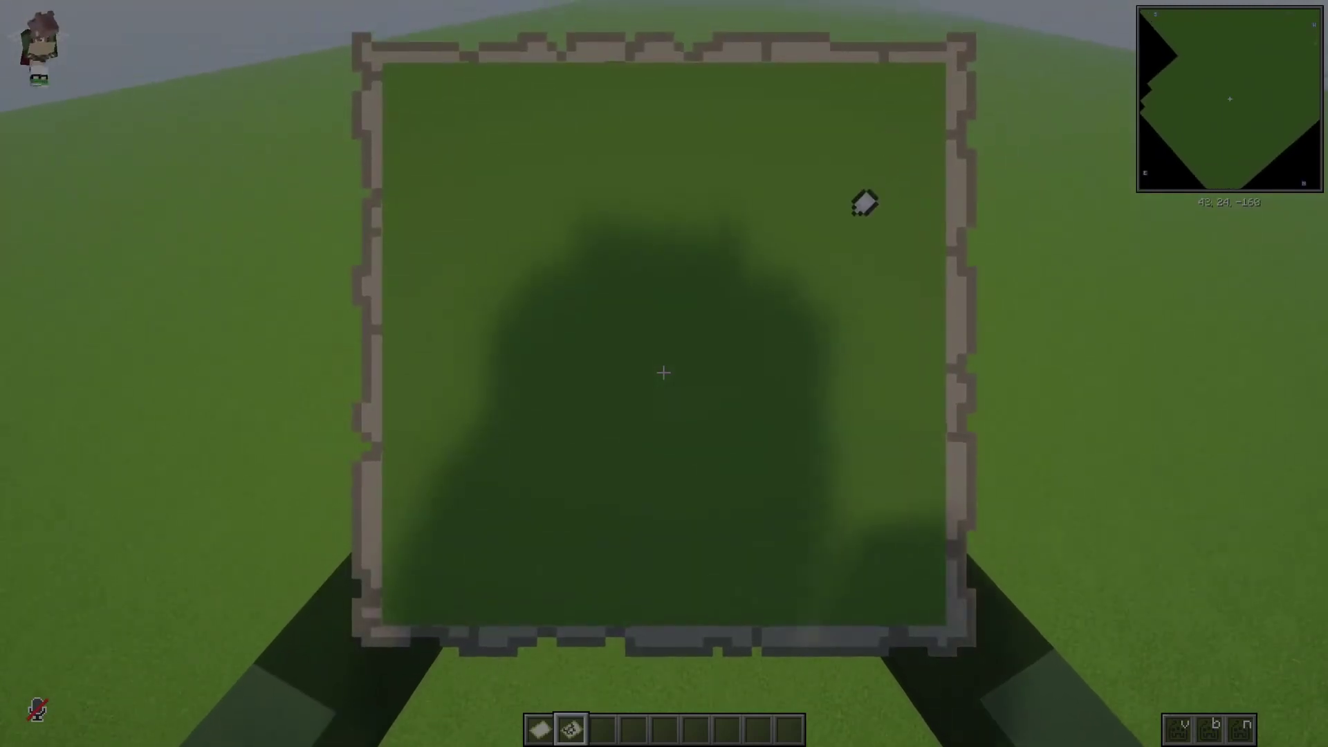
key(w)
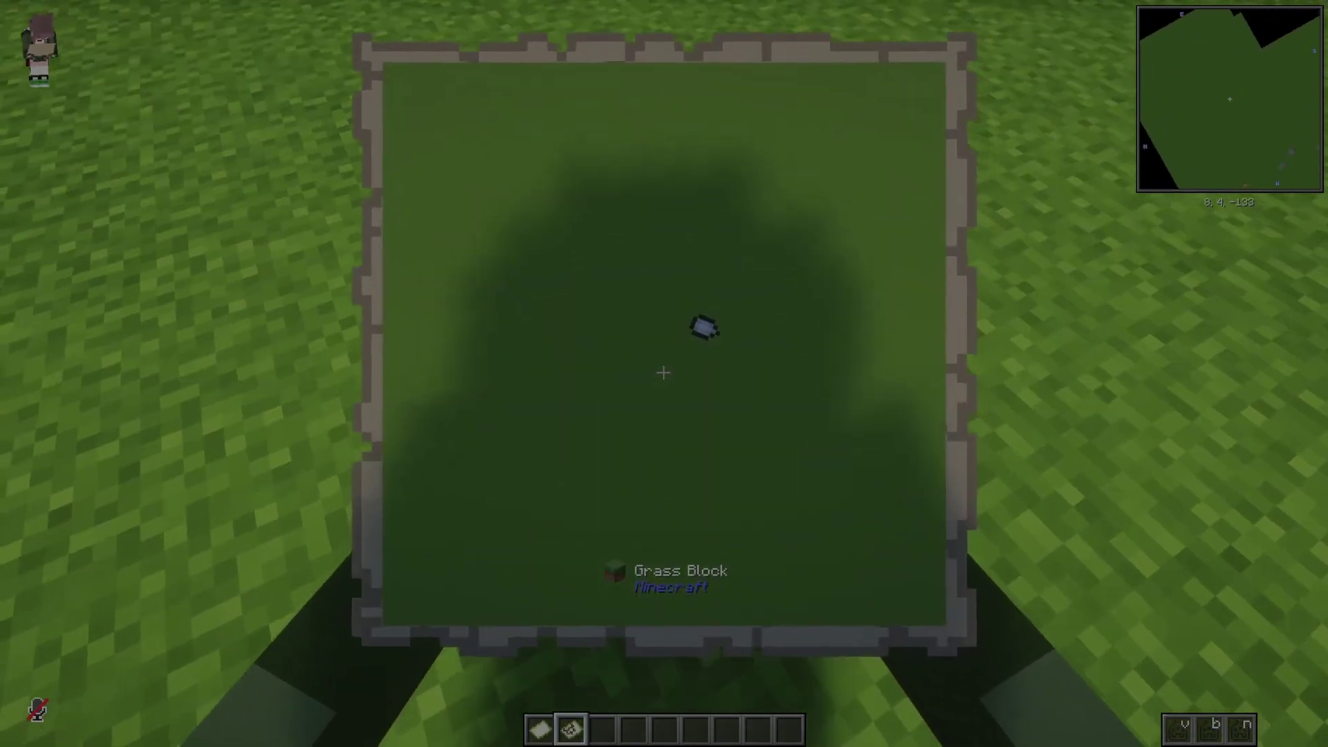
Step: Confirm in the inventory that the held map is Map #2, then switch to empty hotbar slot 3
key(e)
key(1)
key(1)
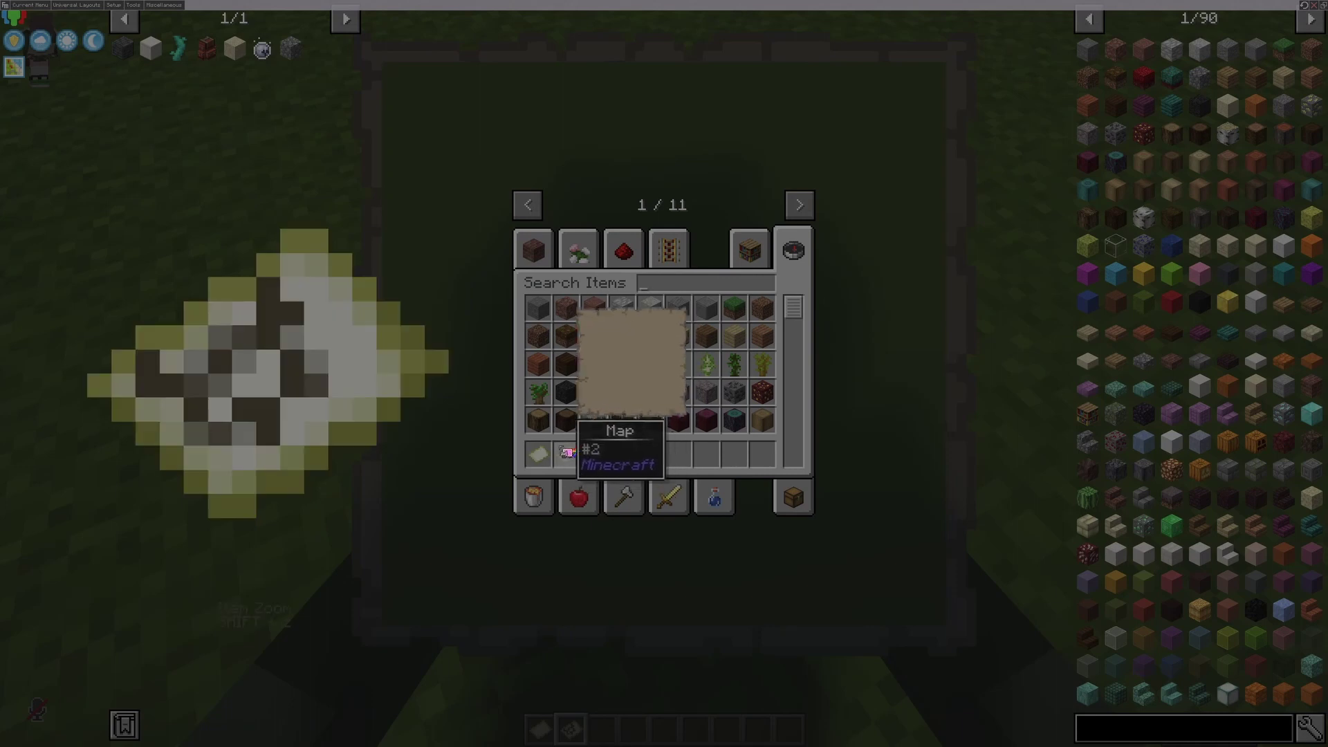
key(e)
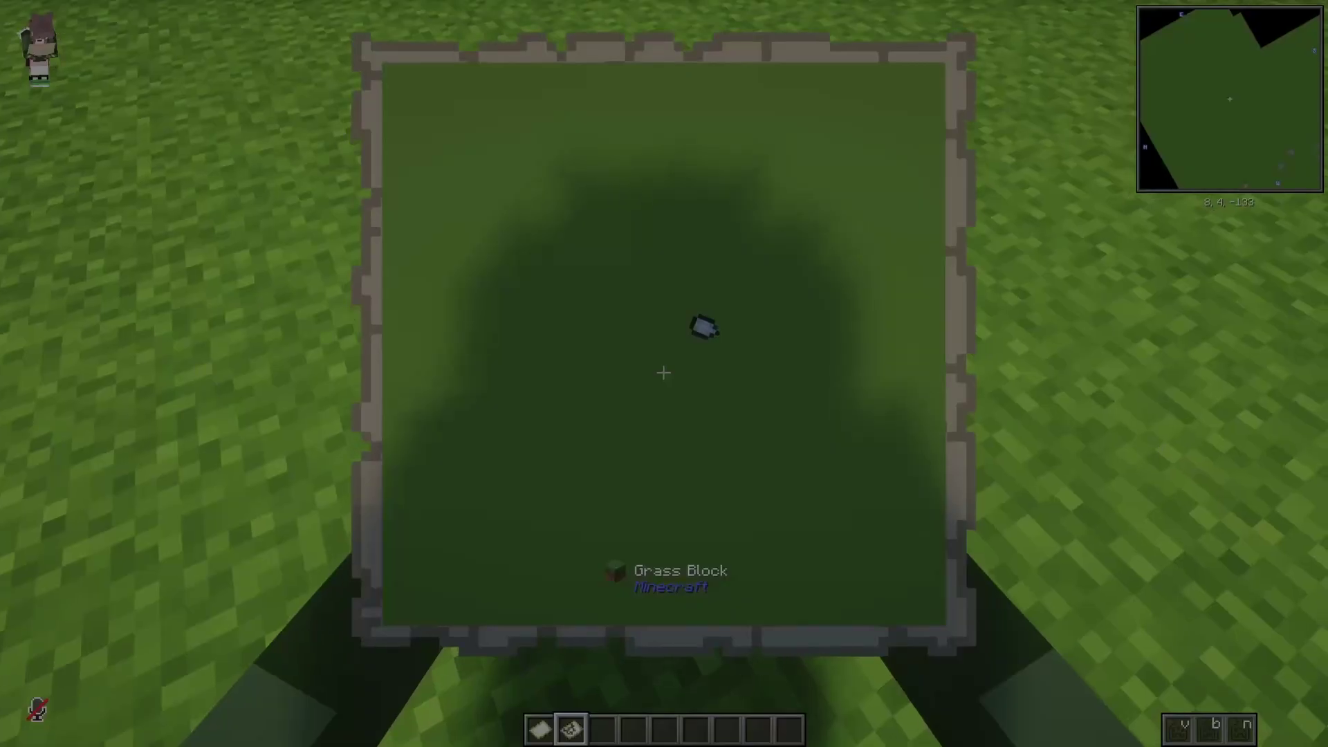
key(3)
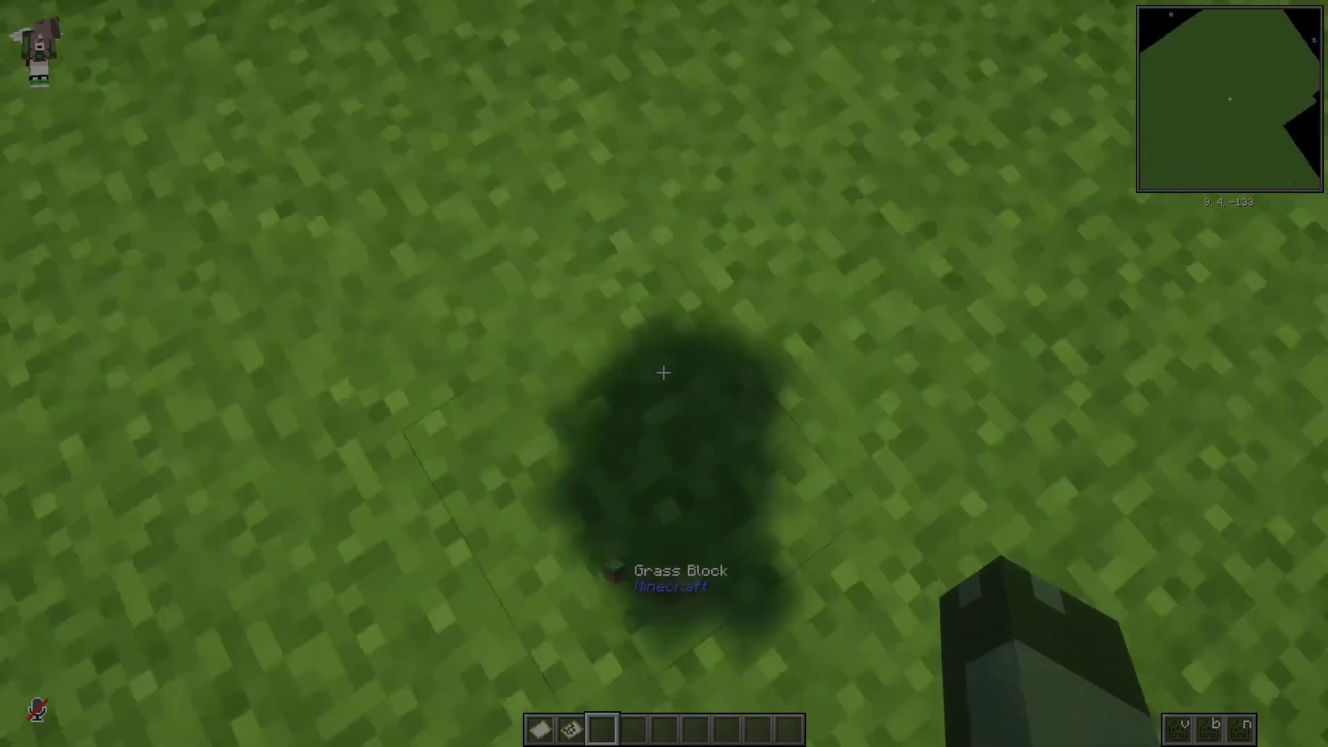
Step: Turn on the F3 debug overlay and pause the game to the Game Menu
key(F3)
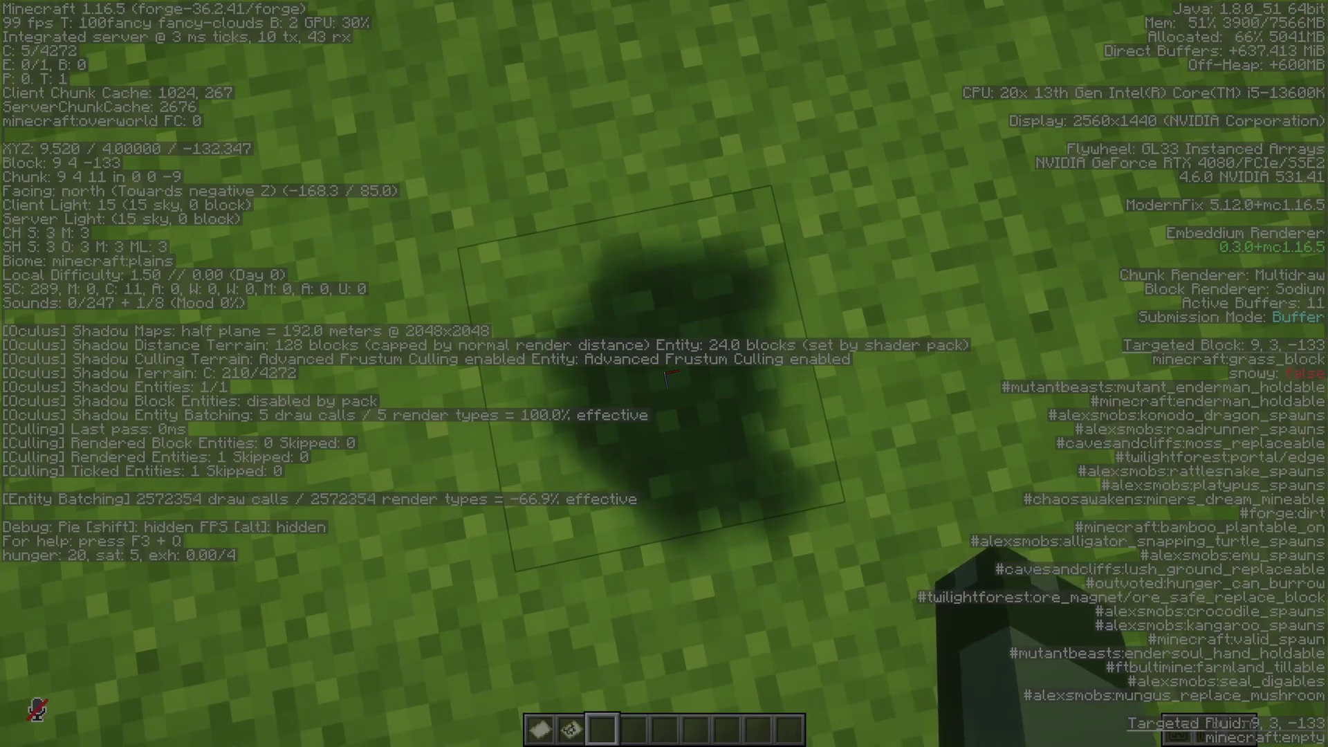
key(Escape)
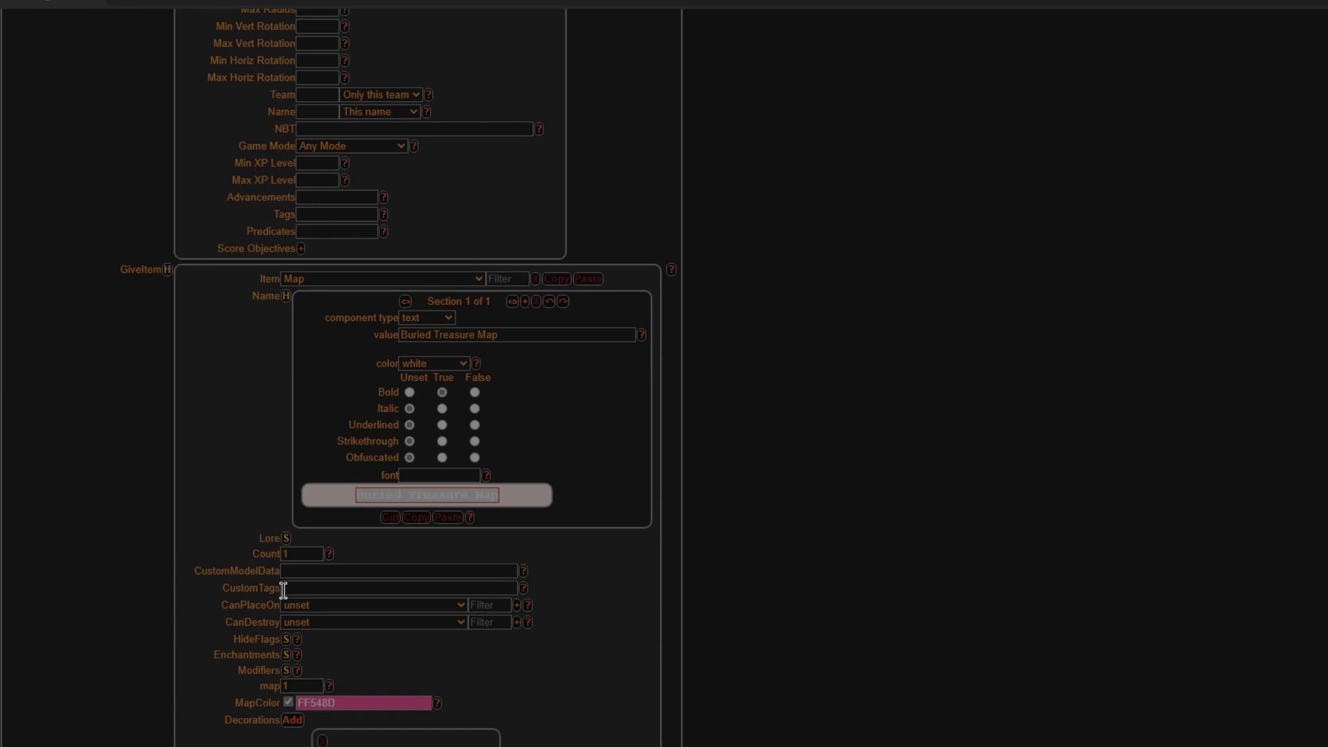
Step: Scroll back to the top of MCStacker's Map /give form after reviewing its fields
scroll(1180, 385, up, 7)
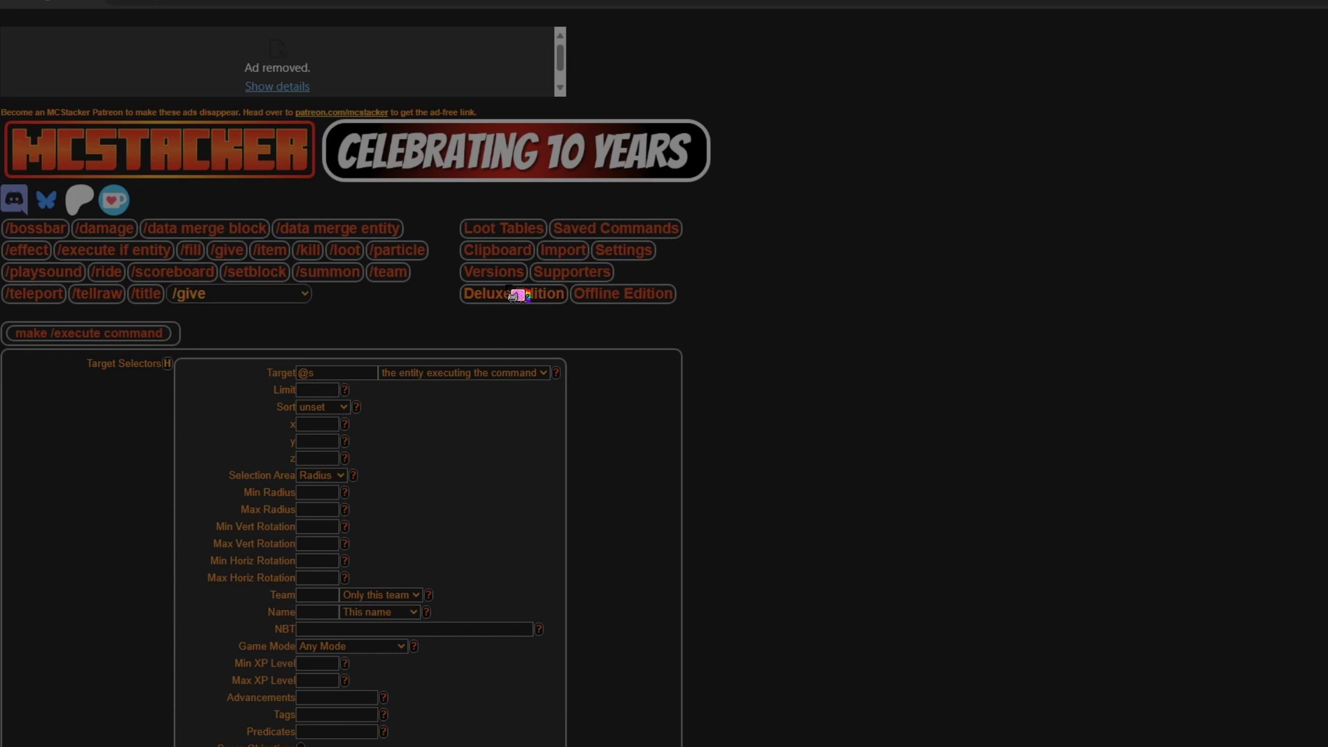
Step: Import the filled_map give command into MCStacker's form
click(559, 252)
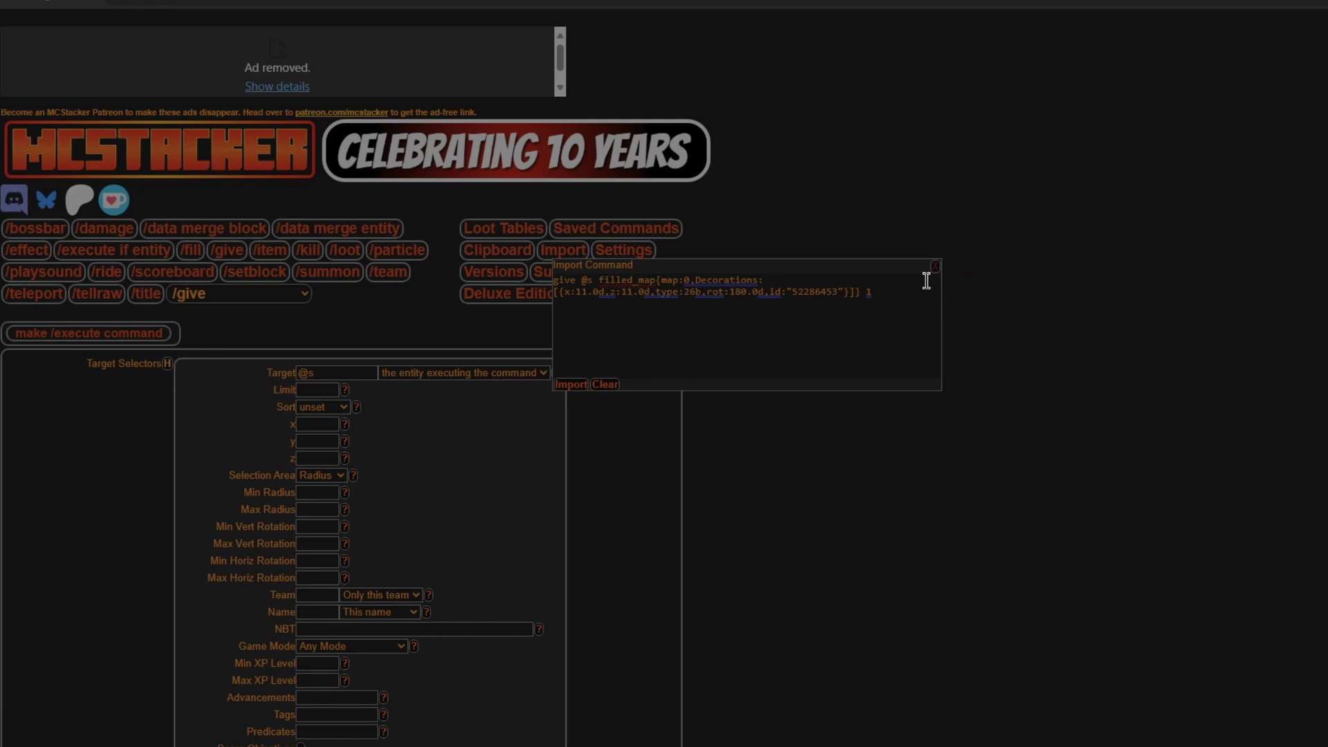
scroll(926, 340, down, 7)
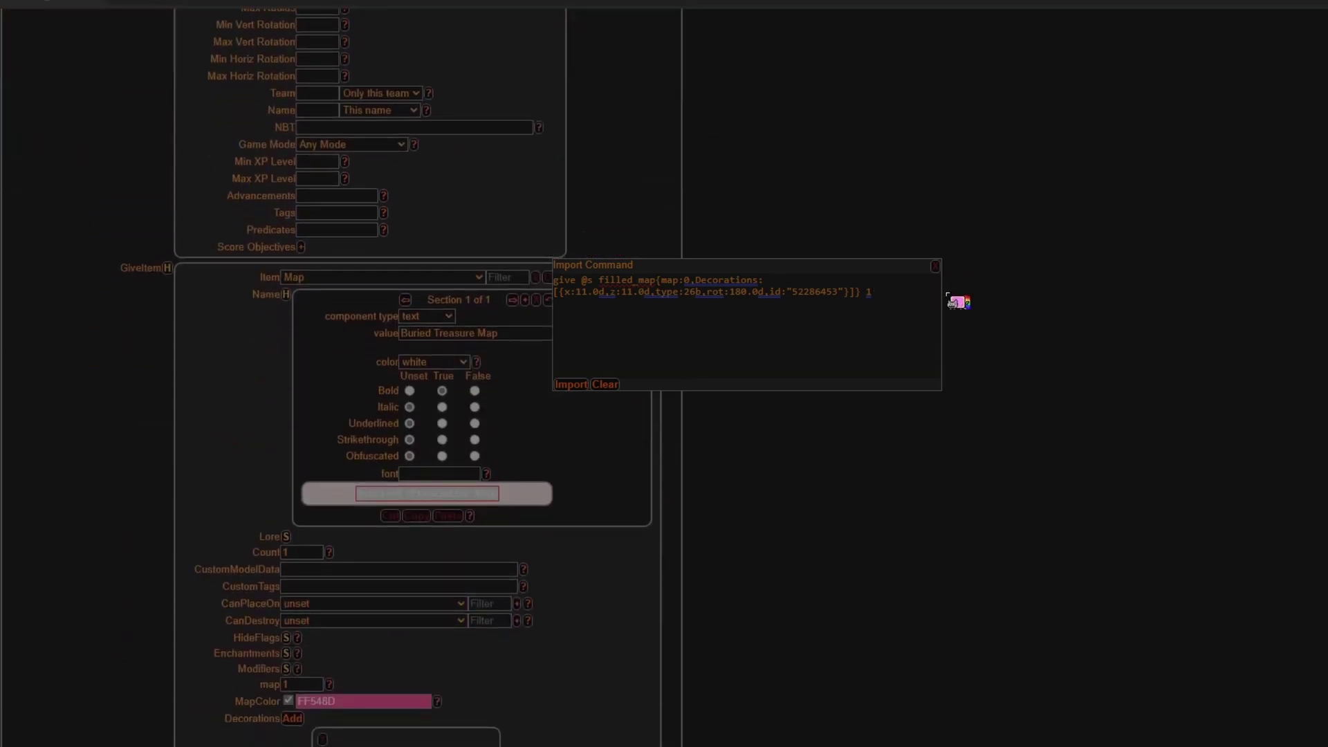
click(937, 267)
scroll(768, 336, up, 6)
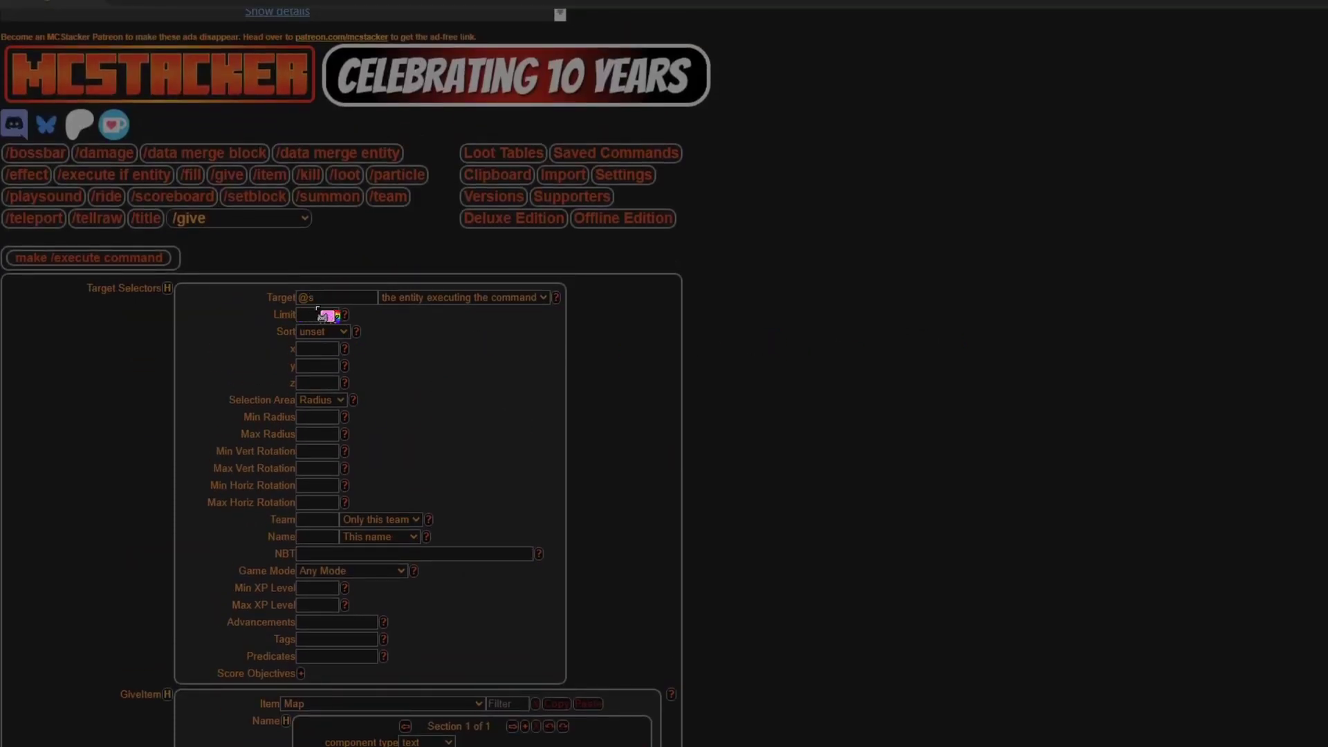
scroll(468, 575, down, 6)
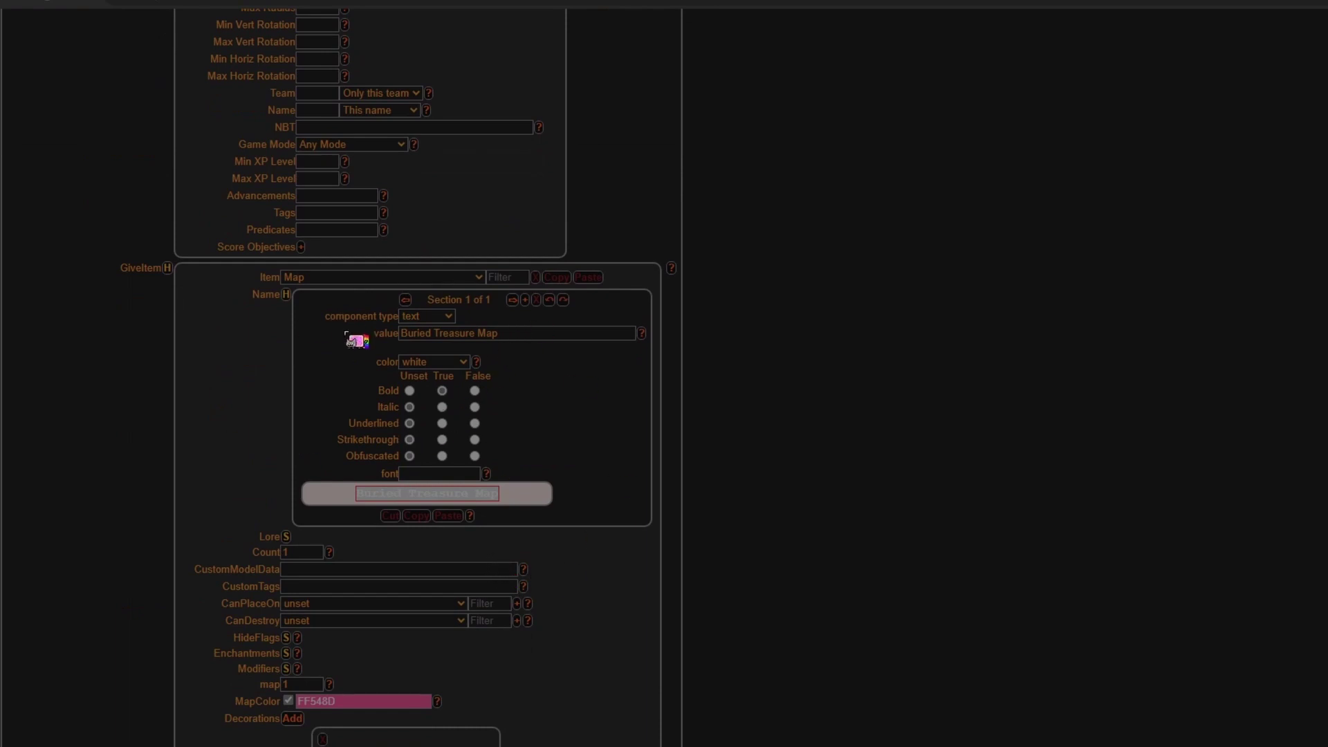
Step: Set the Buried Treasure Map name to bold, keep it white, and read the font help
click(442, 391)
click(451, 362)
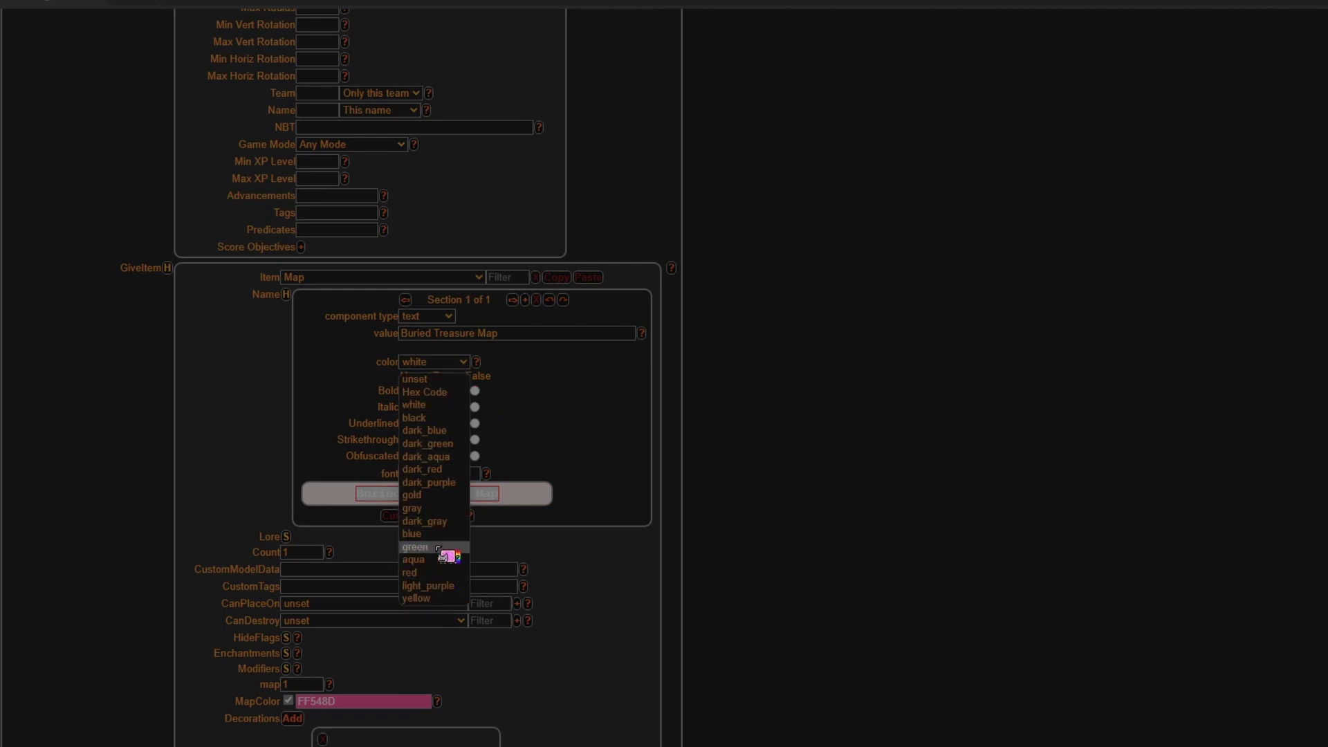
click(443, 366)
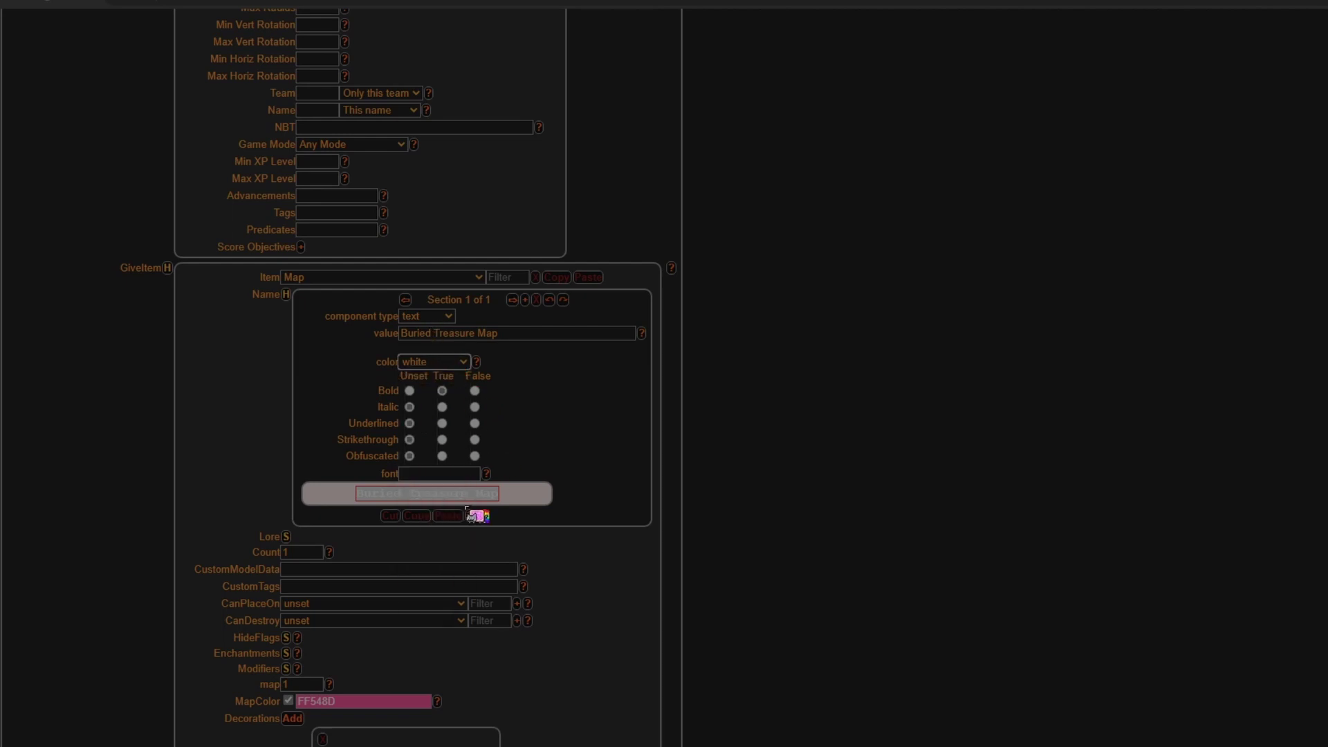
click(487, 477)
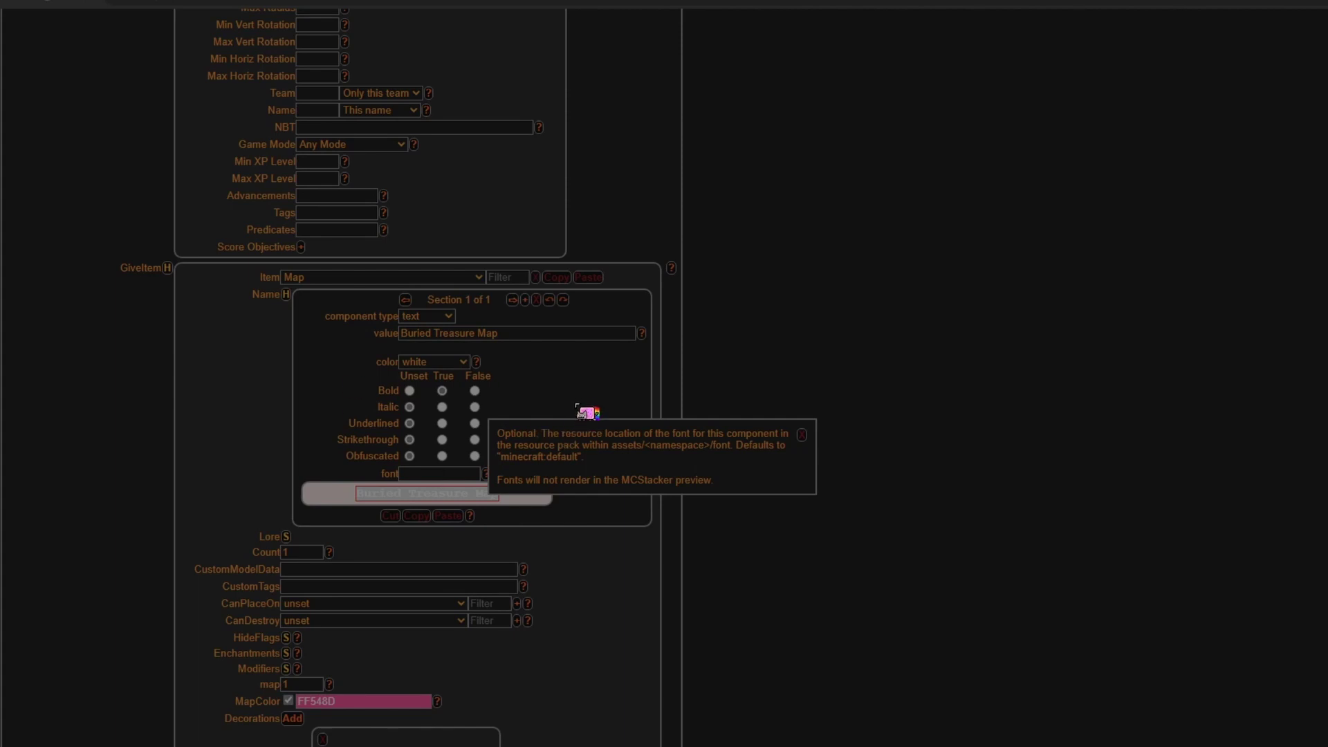
click(514, 449)
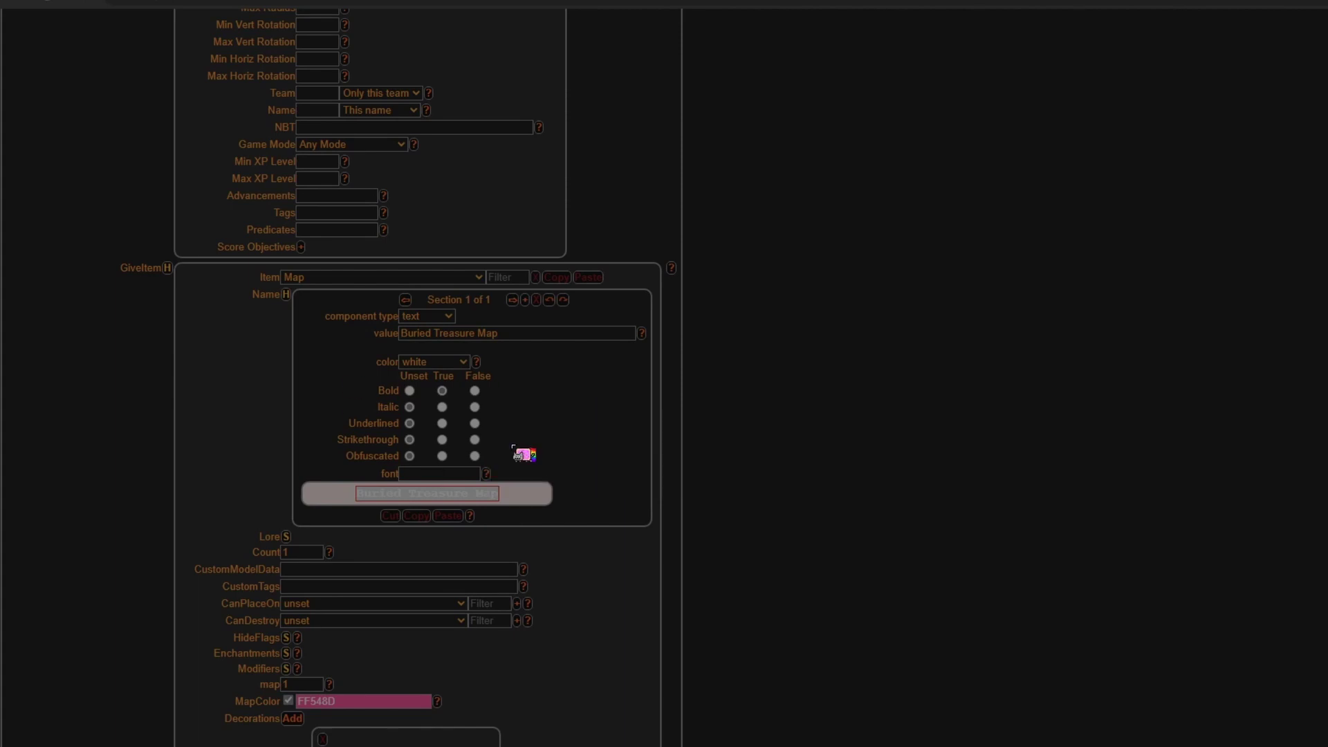
Step: Set the item Count to 1 and choose FF2E2E in the MapColor picker
click(313, 552)
text(1)
click(304, 552)
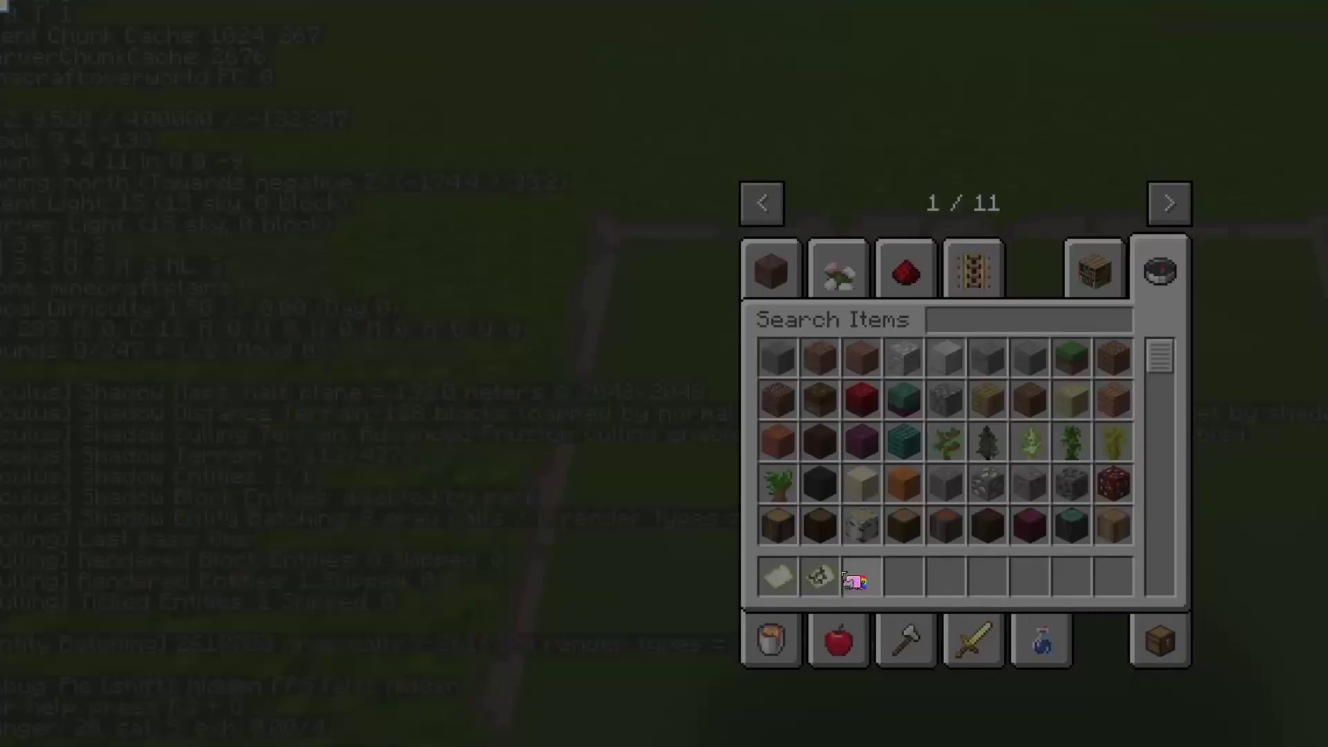
mouse_move(842, 593)
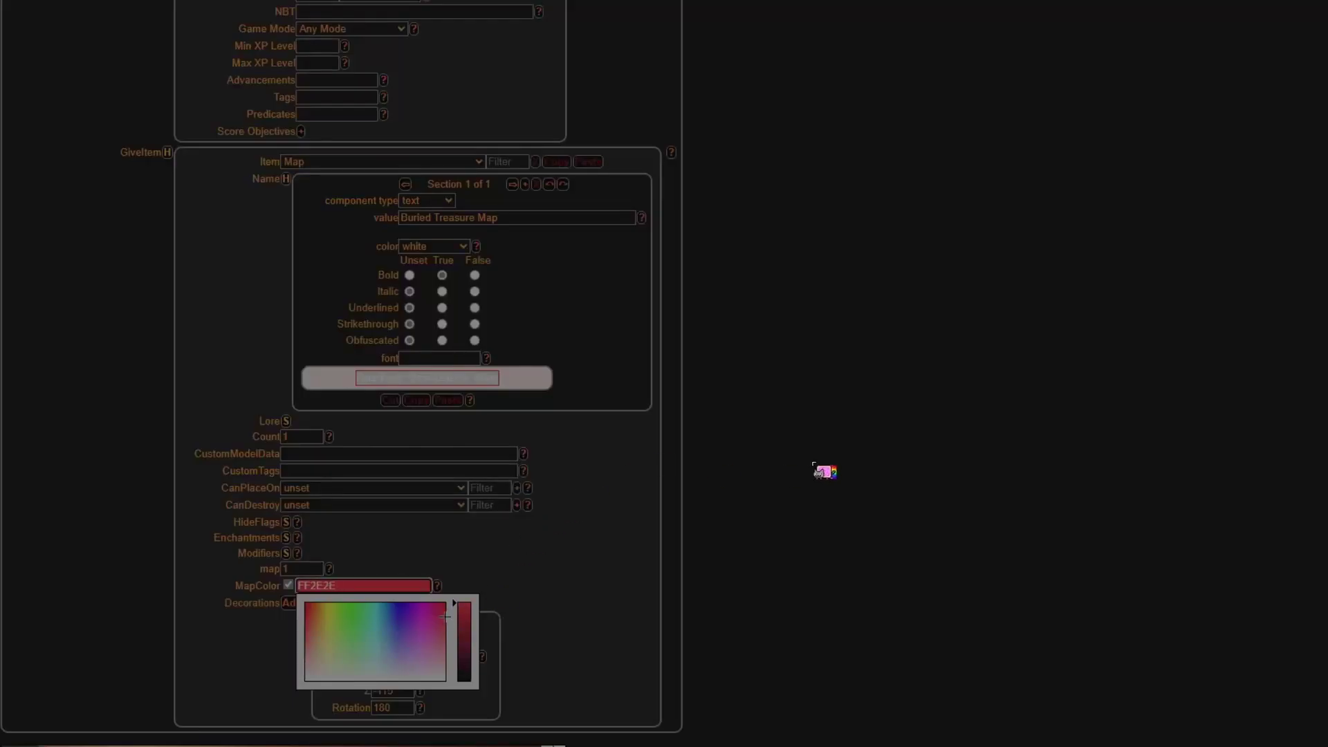
click(826, 472)
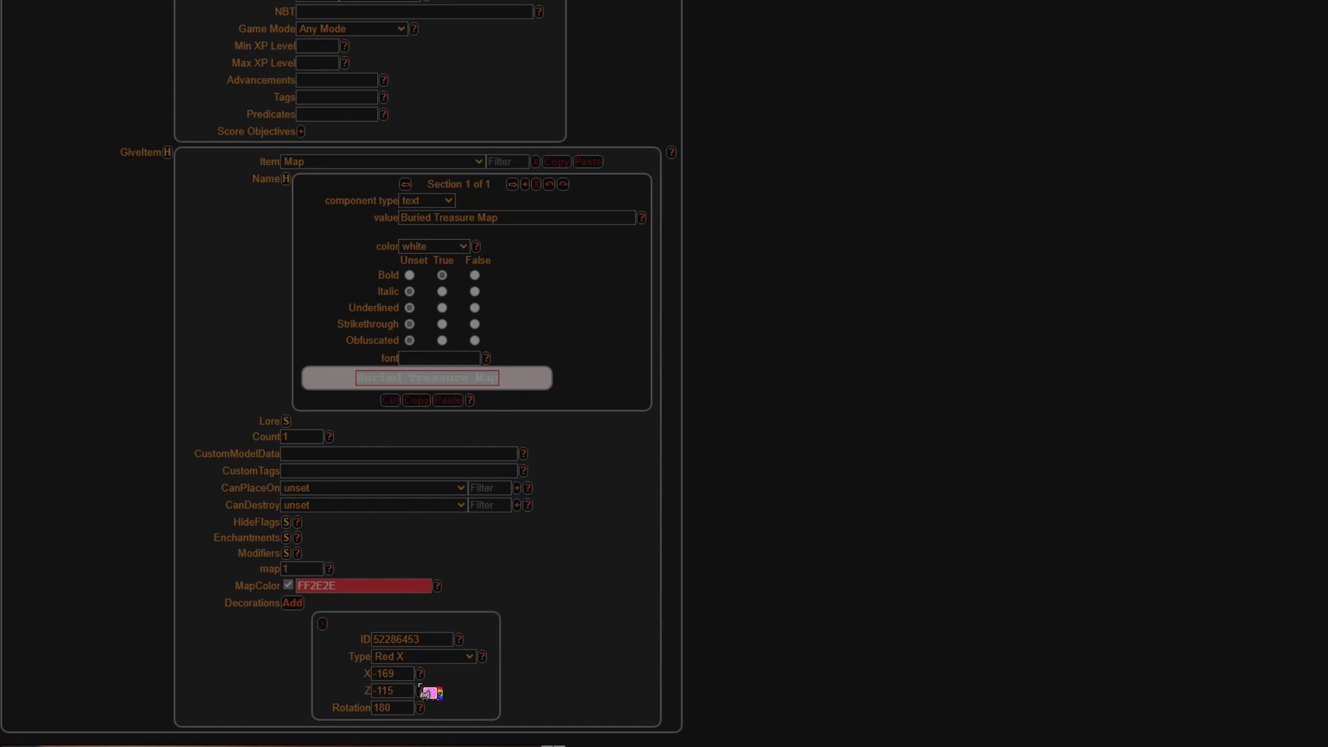
click(447, 657)
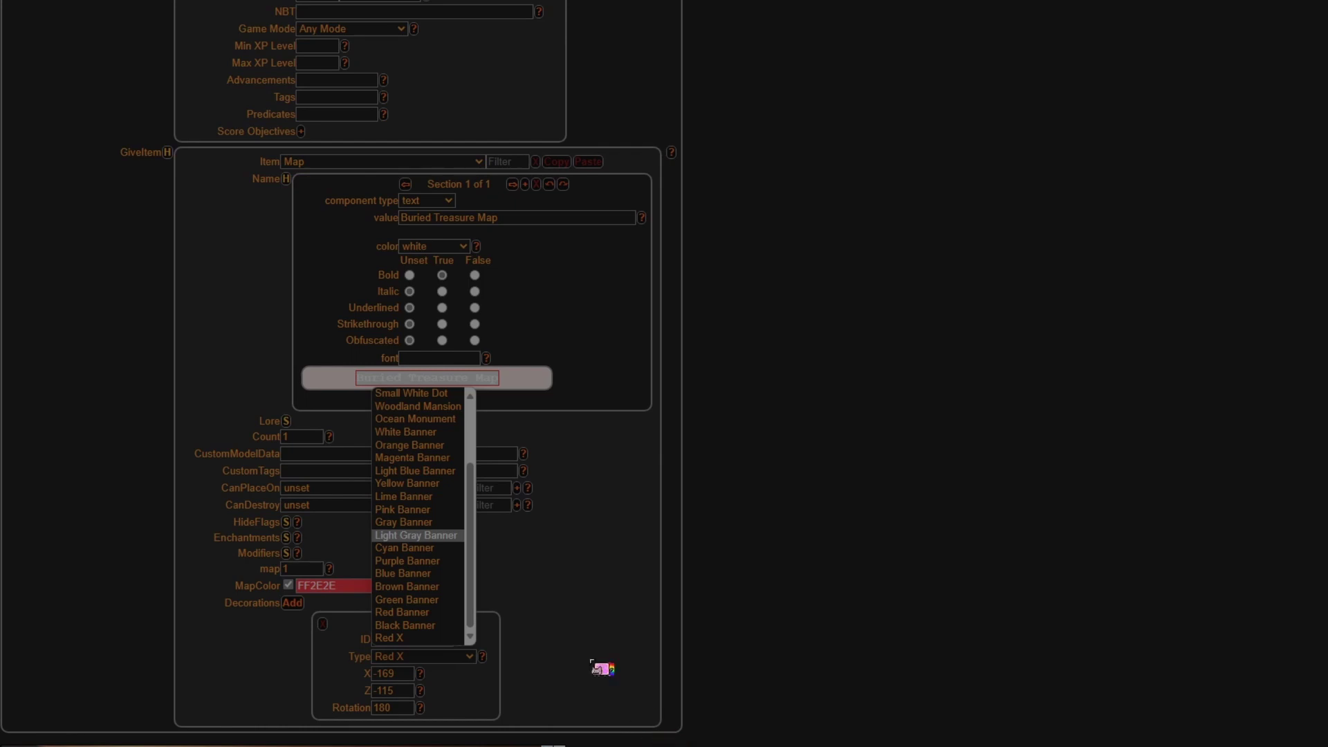
key(b)
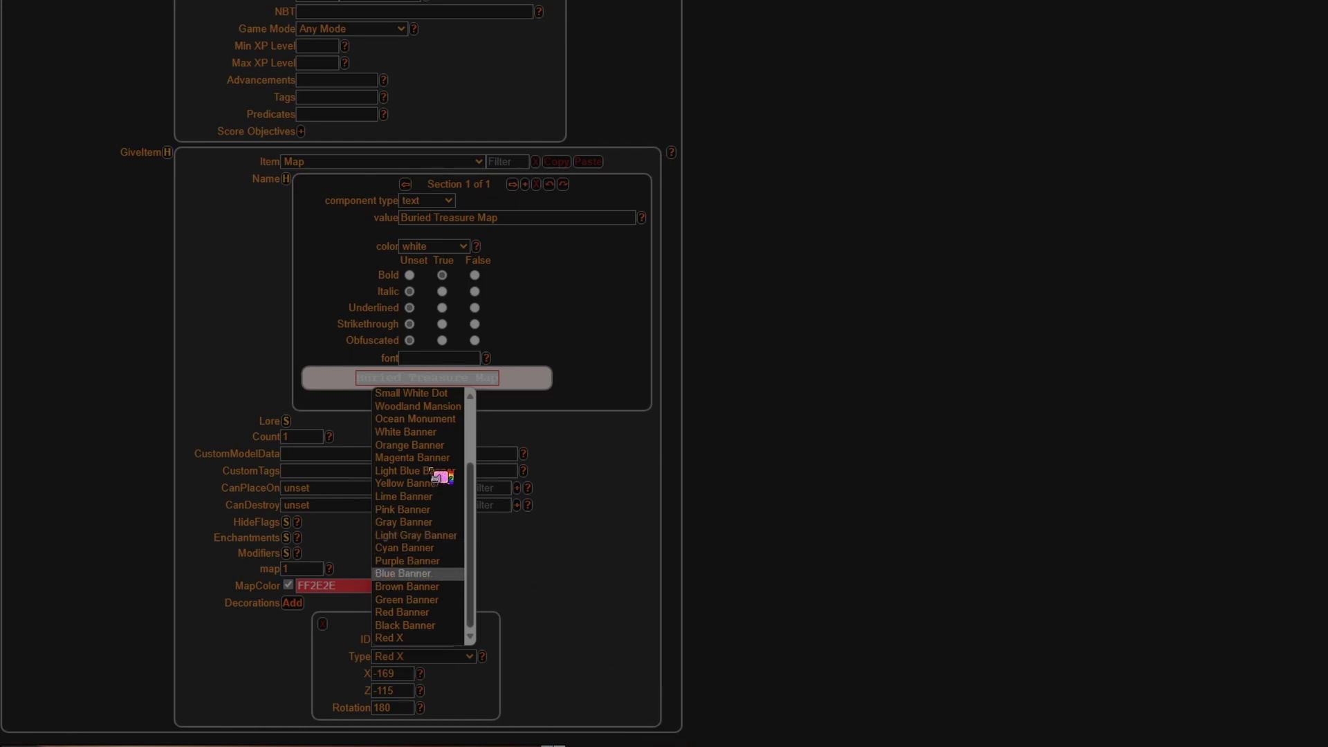
click(403, 637)
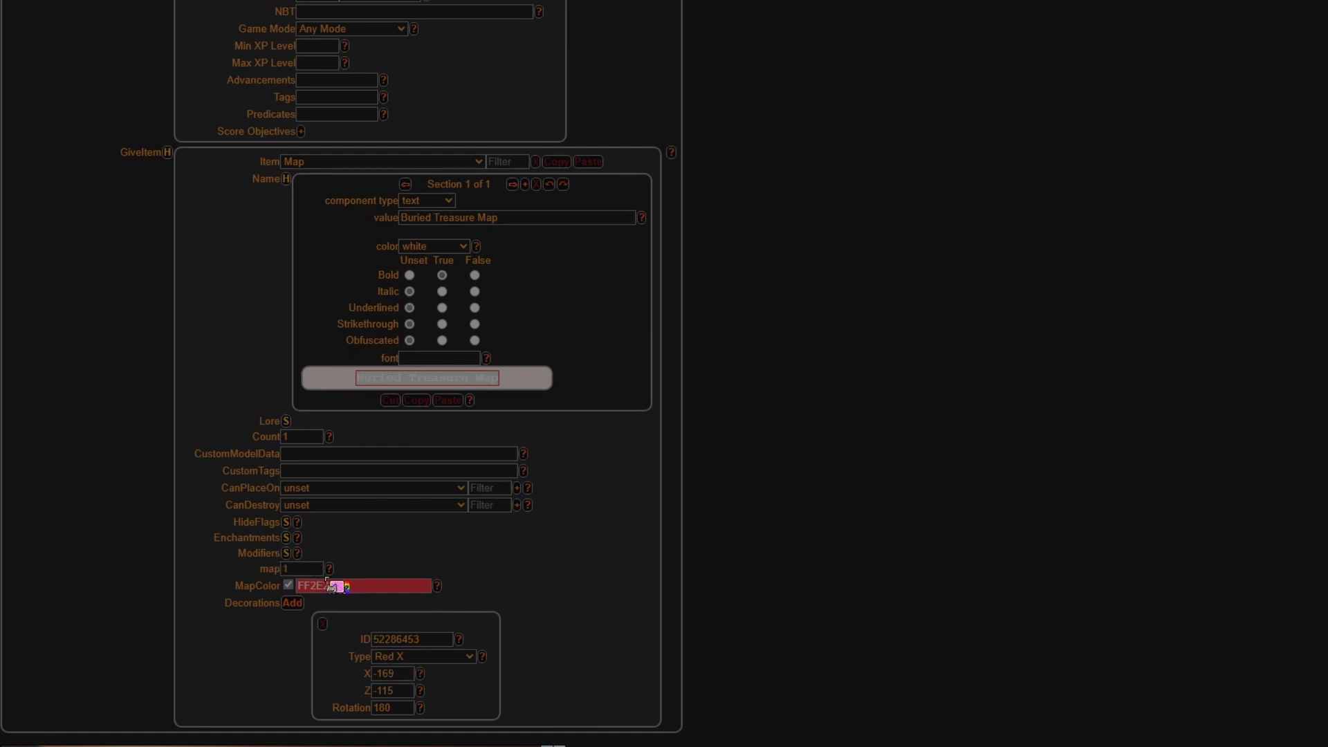
drag(269, 569, 318, 570)
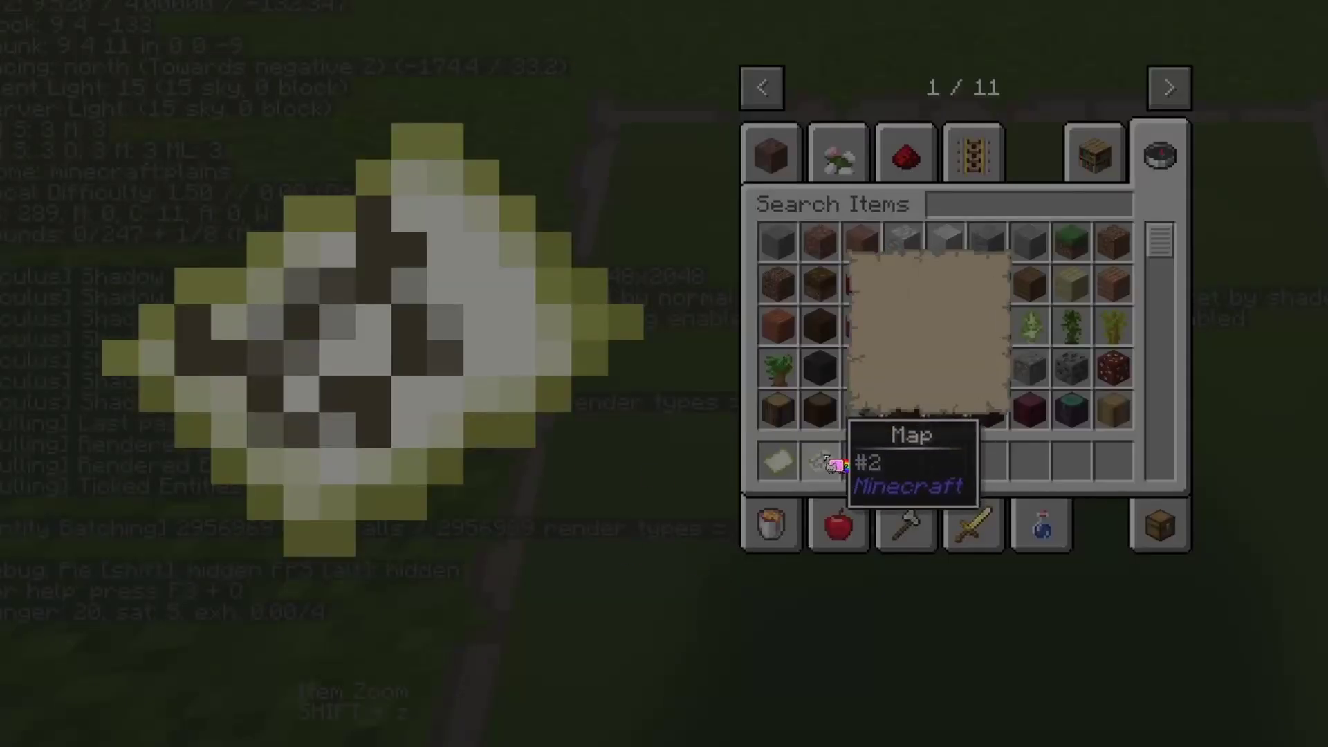
key(e)
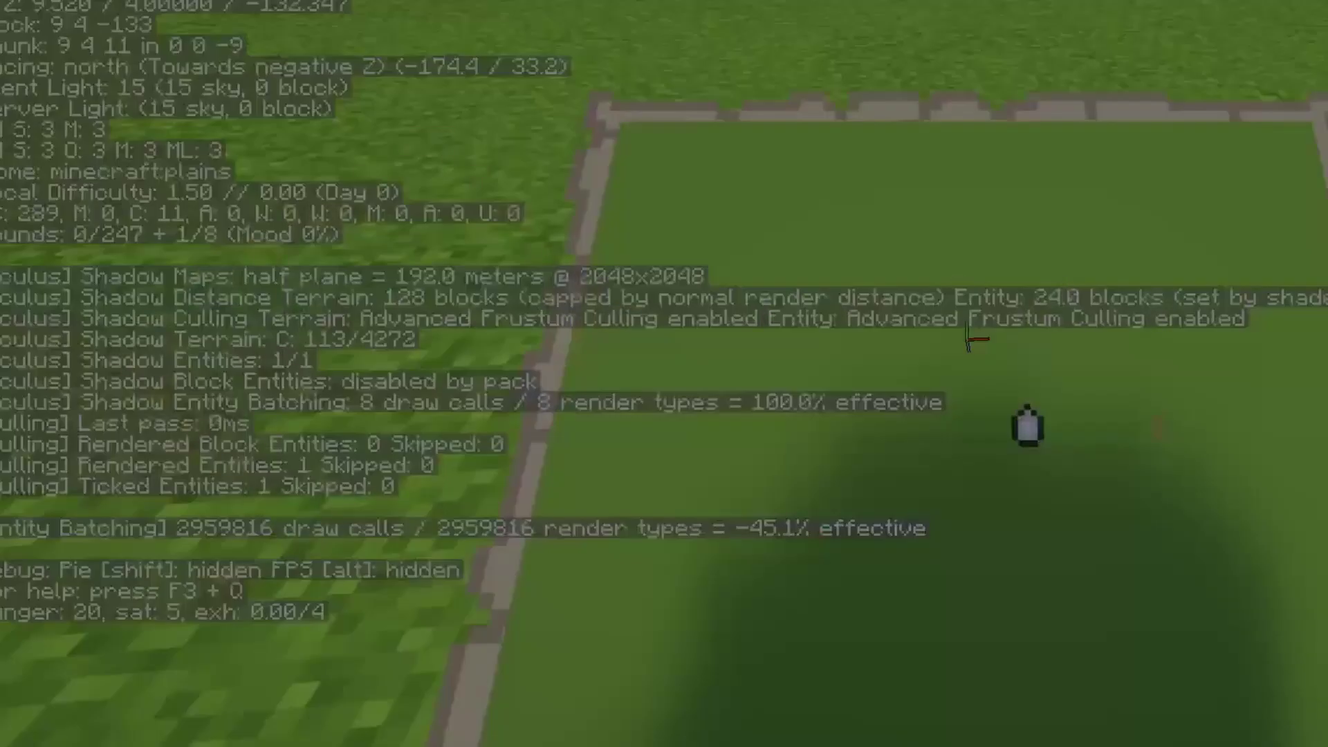
key(e)
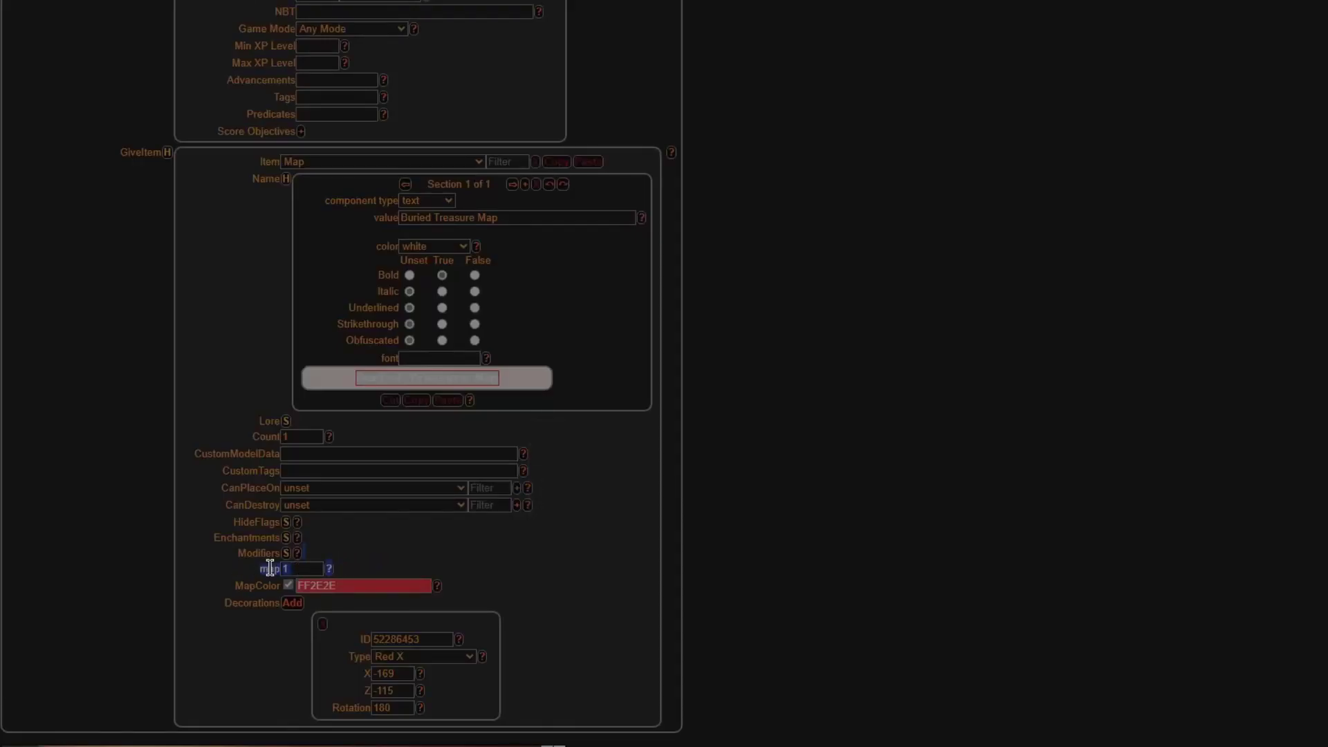
Step: Change the map field to 2, keep the Red X type, and set the decoration to X 9, Z -132
click(290, 570)
click(352, 585)
click(424, 660)
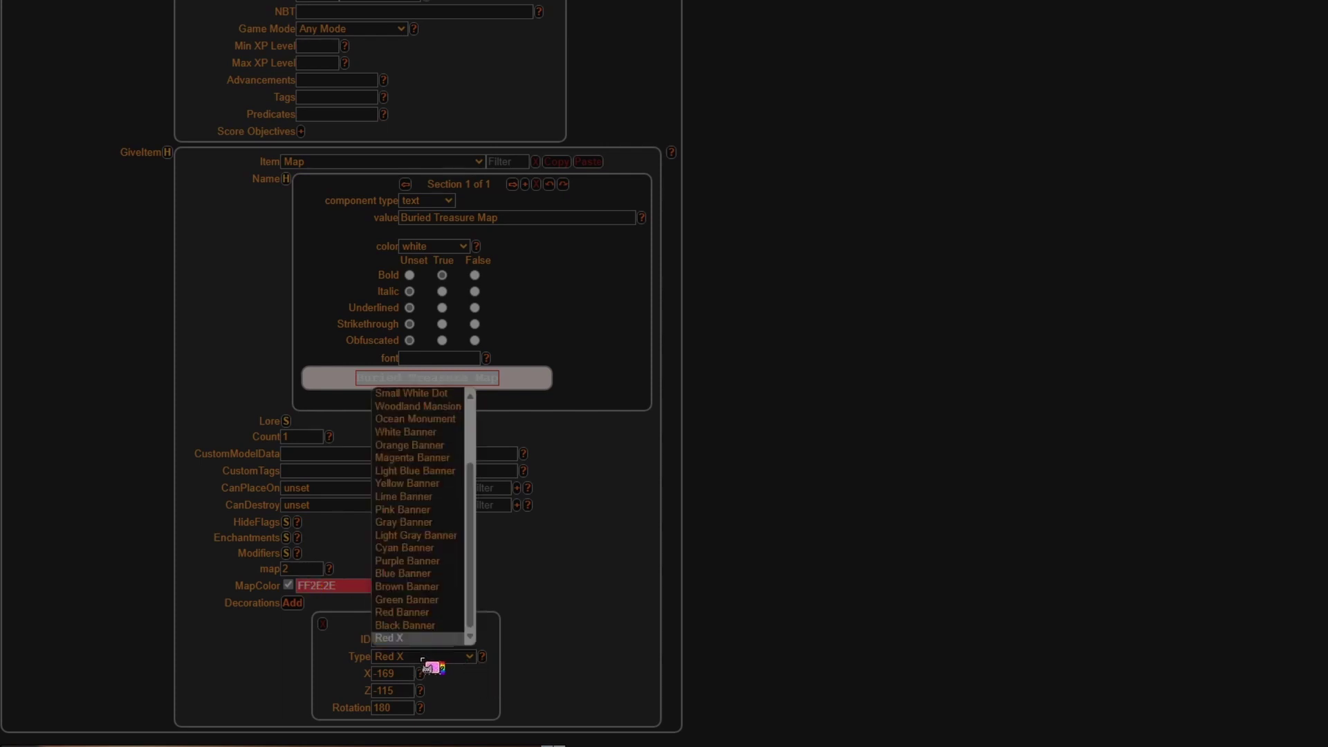
click(451, 674)
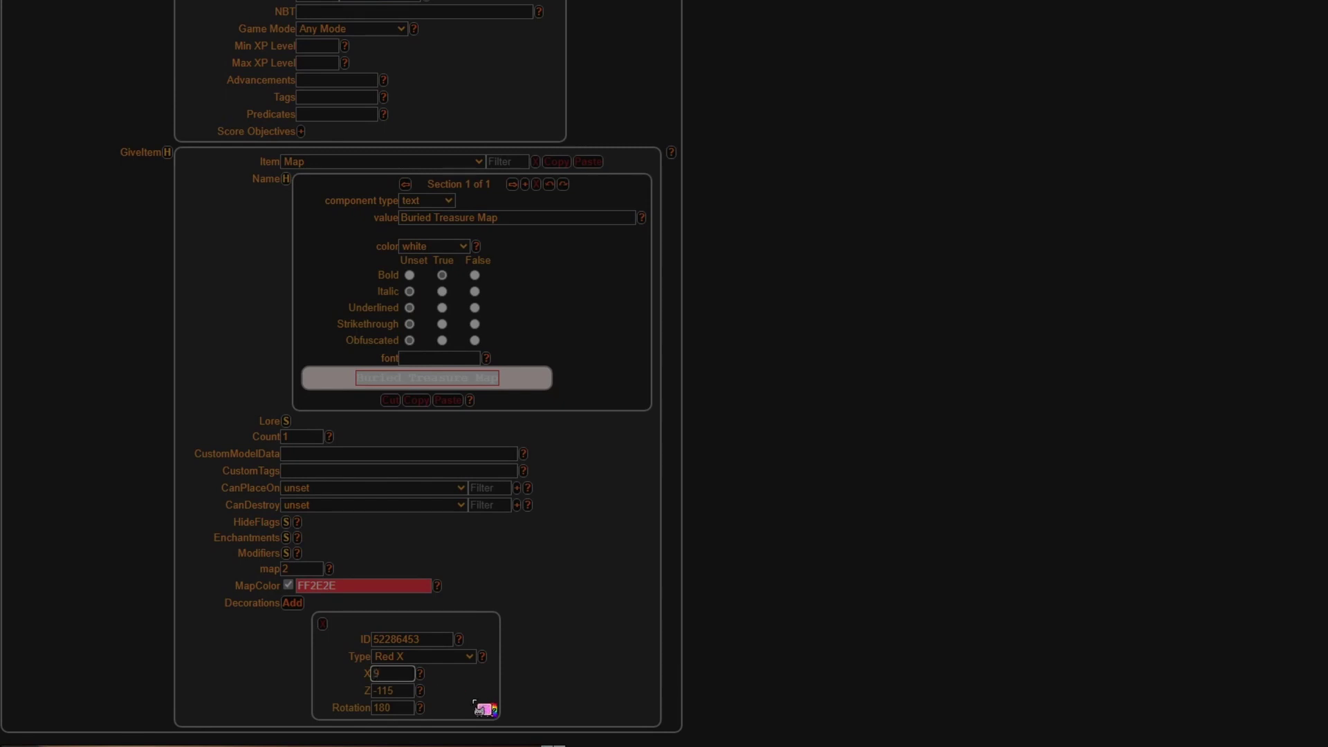
click(400, 690)
text(2)
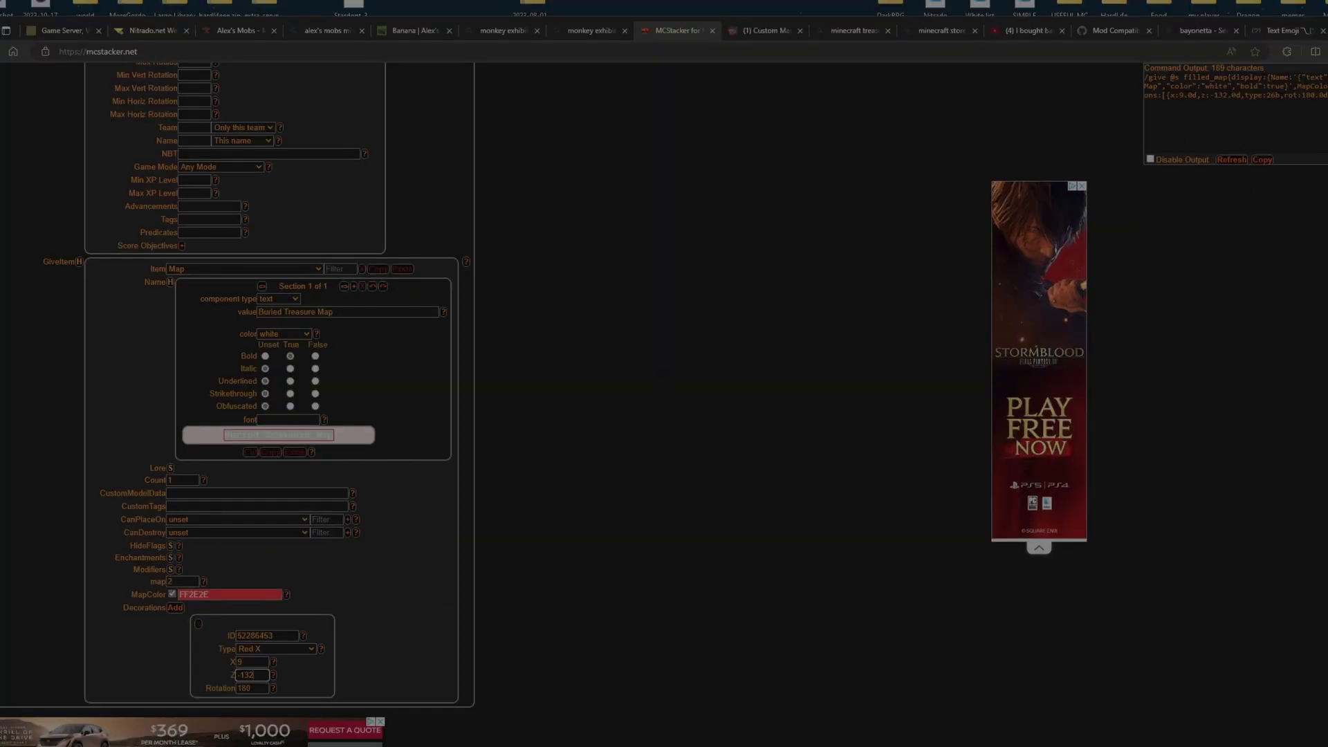
scroll(1273, 169, up, 1)
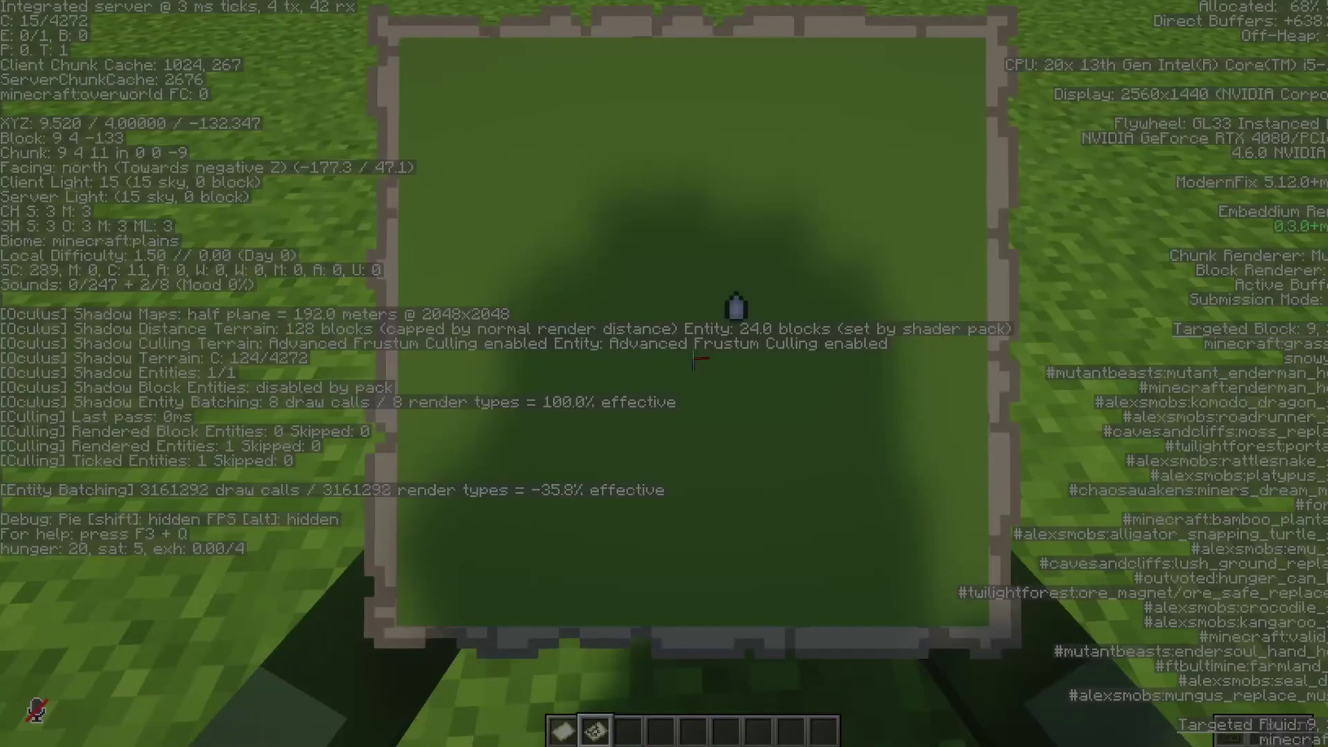
Step: Hide the debug overlay and run the pasted /give command for the treasure map in chat
key(F3)
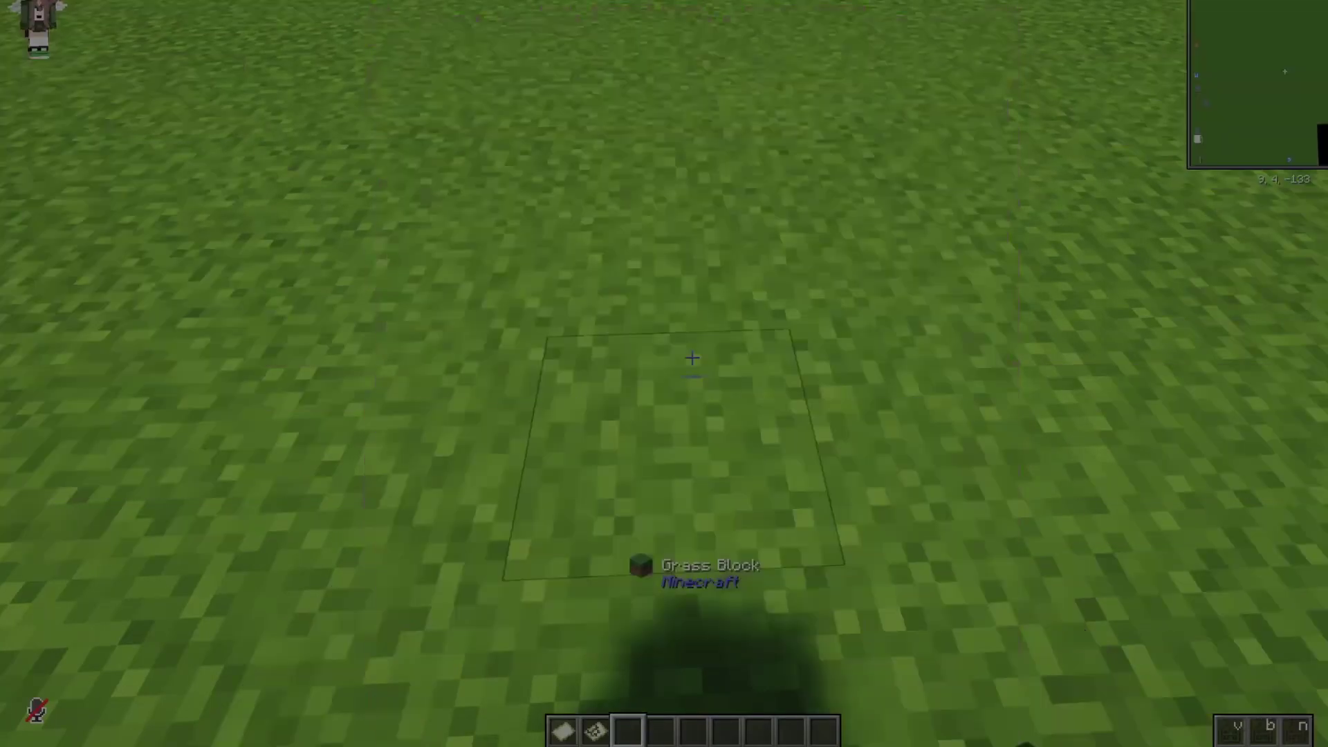
key(t)
key(ctrl+v)
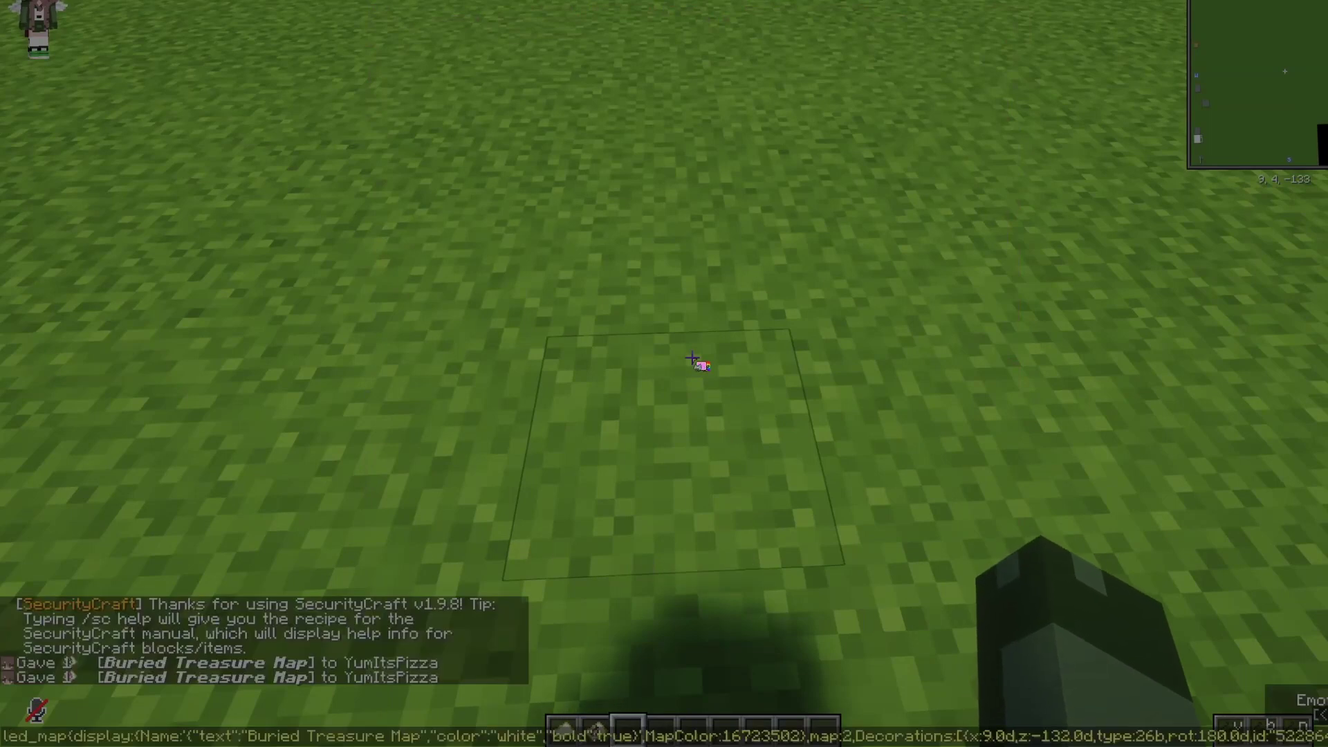
key(Return)
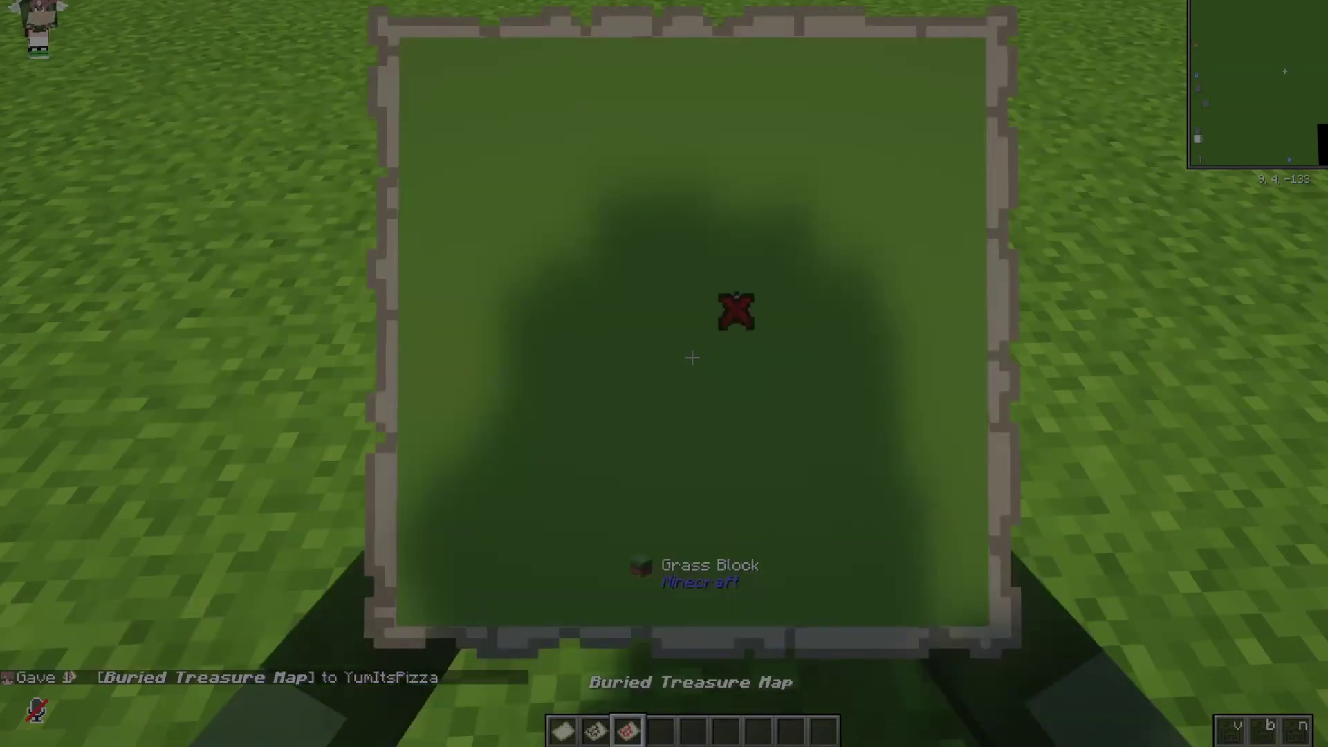
Step: Check the Buried Treasure Map in the inventory, then hold the plain map in slot 2
key(e)
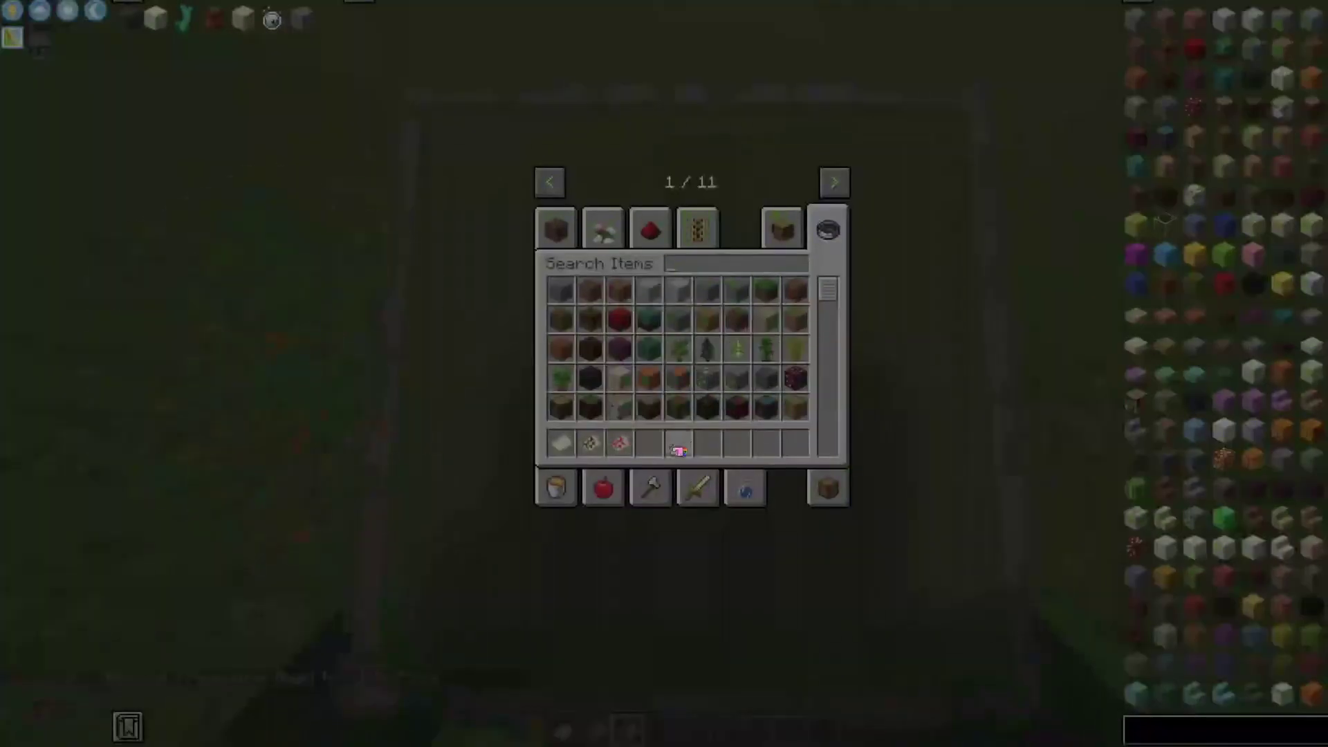
mouse_move(621, 450)
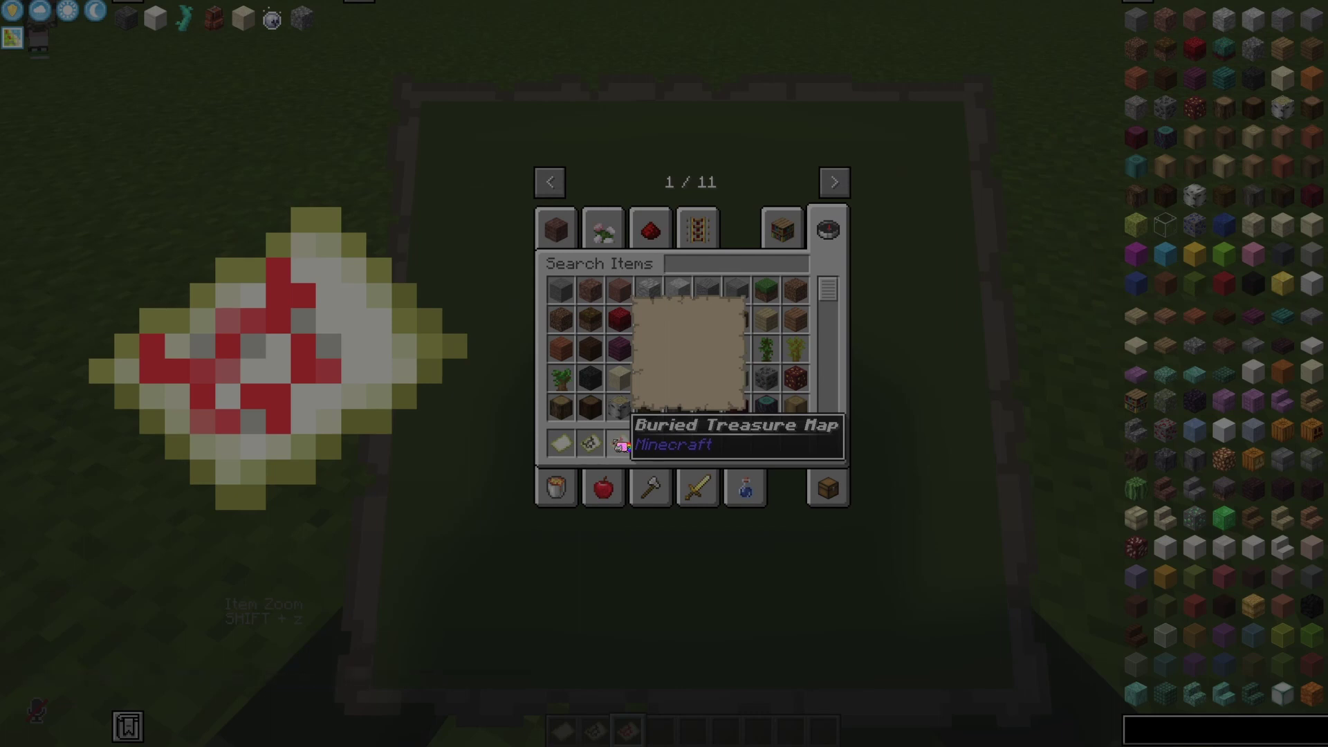
key(e)
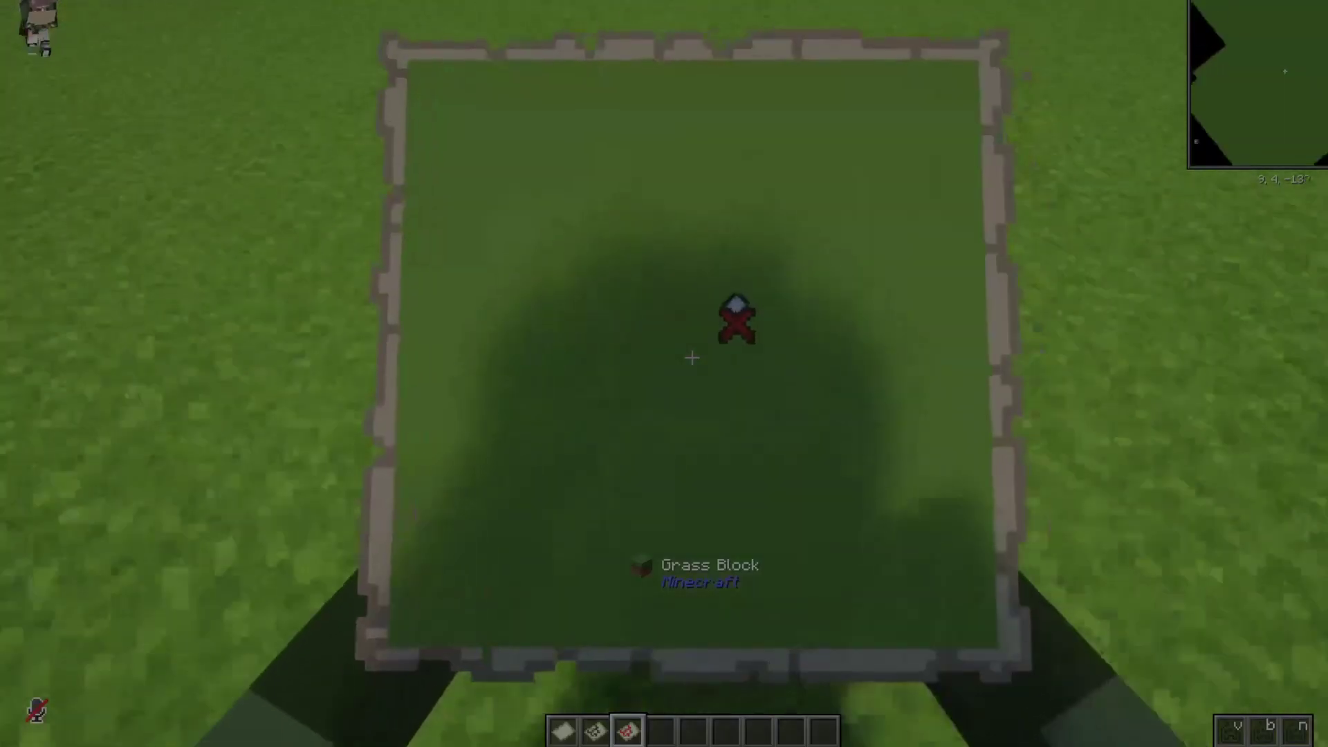
key(2)
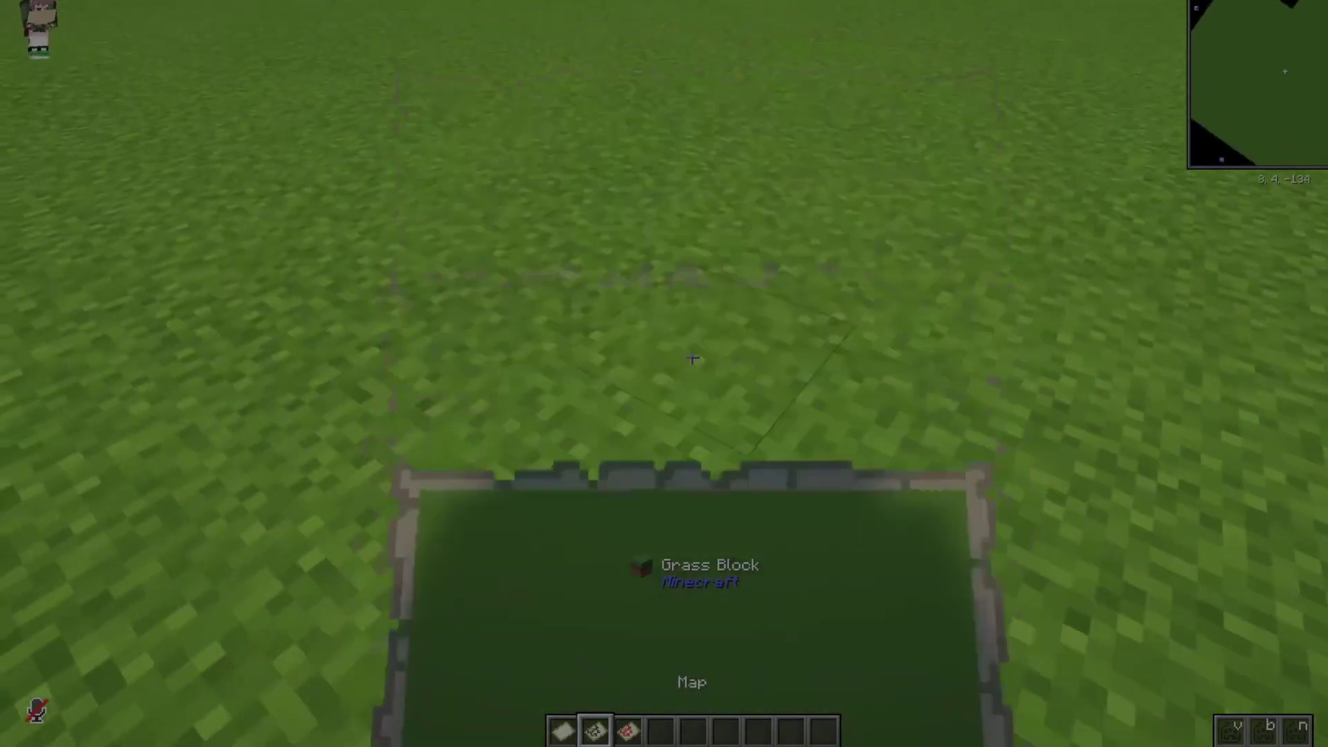